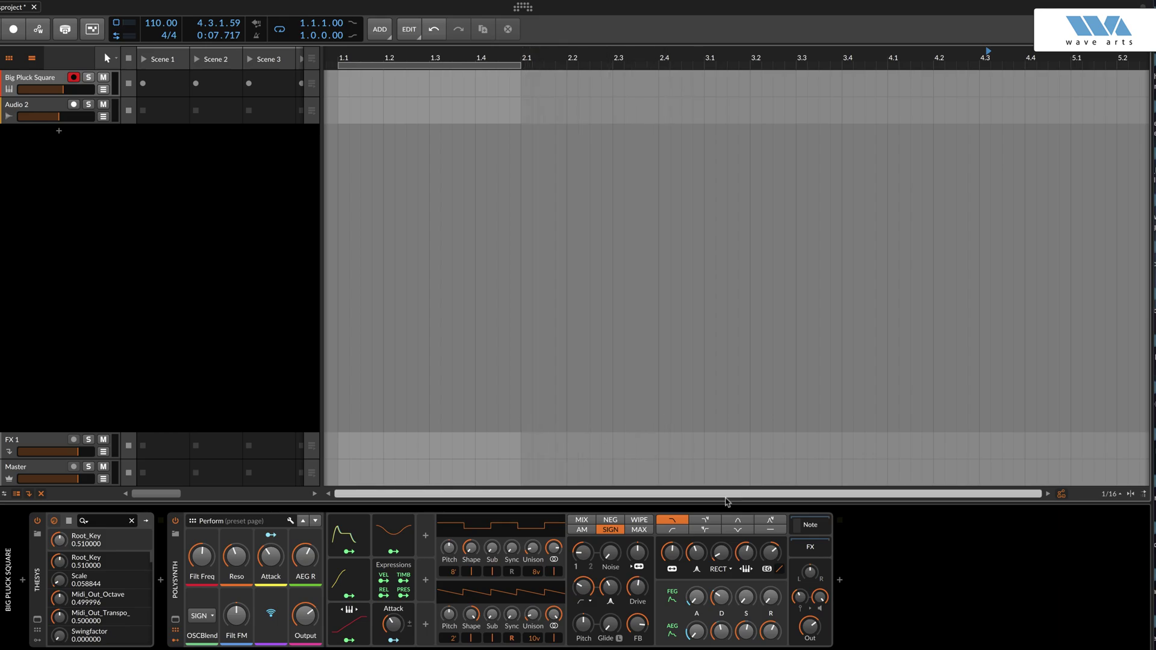
- Search the device browser for 'wa' and insert Panorama 7 after Polysynth on Big Pluck Square
{"action": "left_click", "coordinate": [839, 582]}
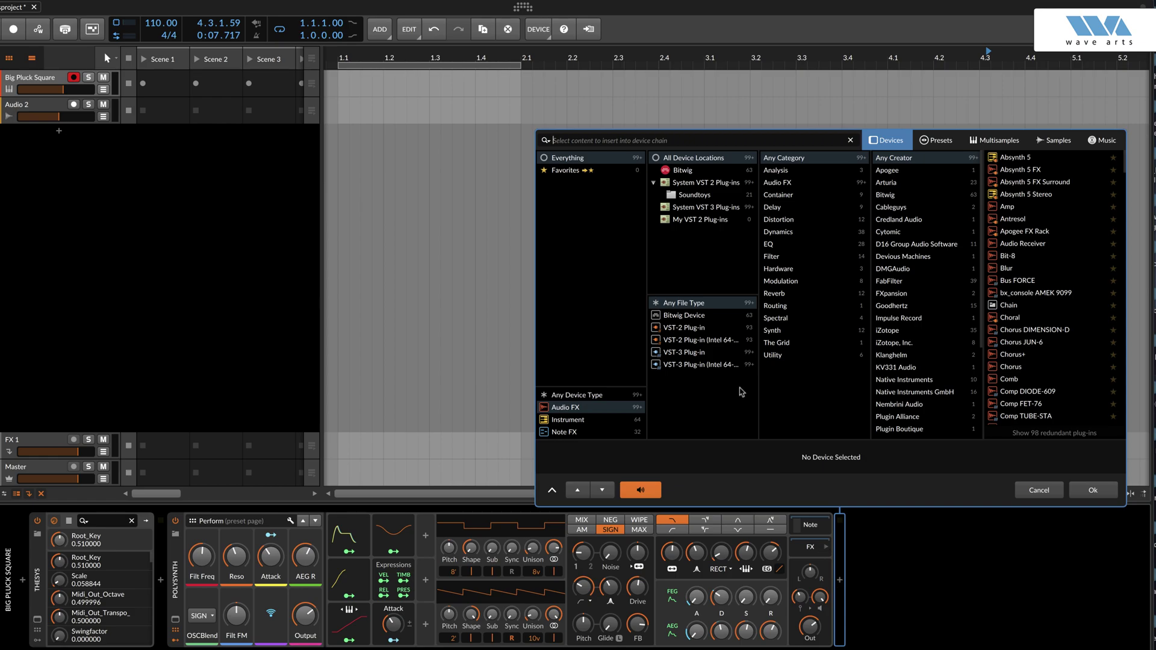
{"action": "type", "text": "wave"}
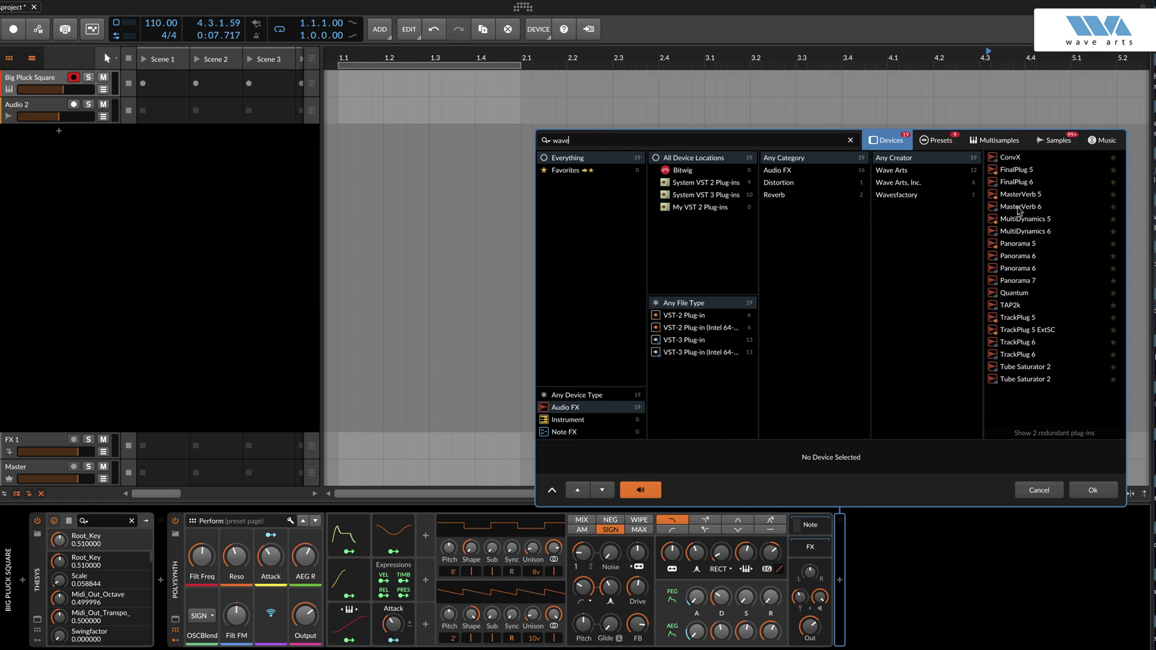
{"action": "left_click", "coordinate": [1022, 284]}
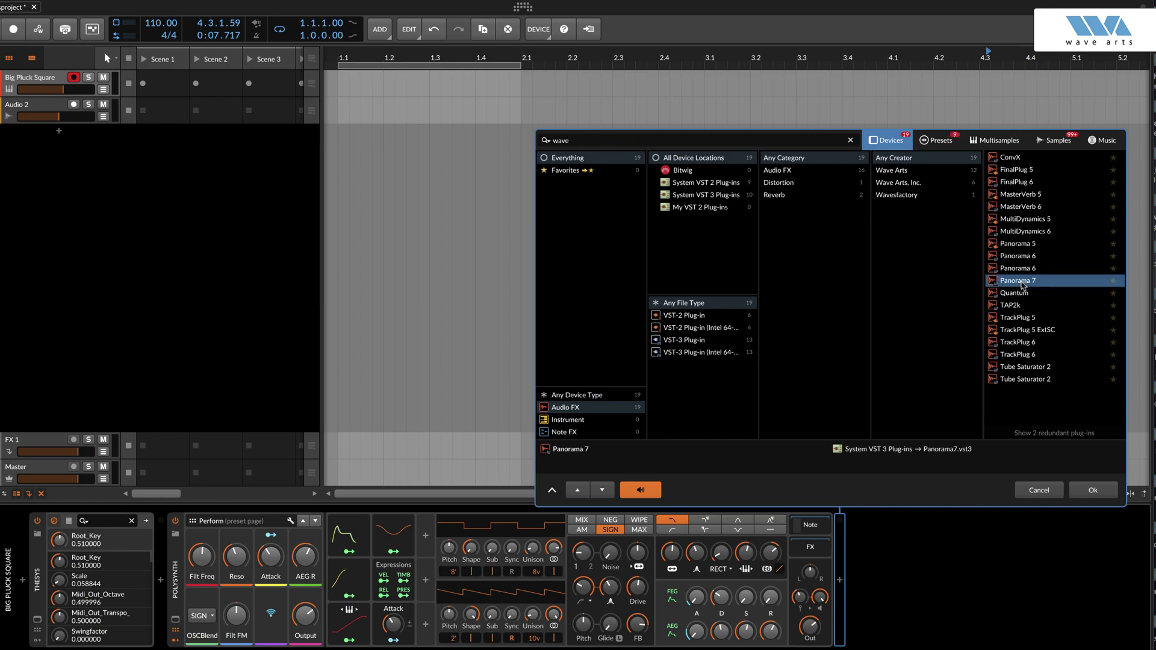
- Confirm adding Panorama 7, move its window higher, and return the playhead to the song start
{"action": "left_click", "coordinate": [1094, 489]}
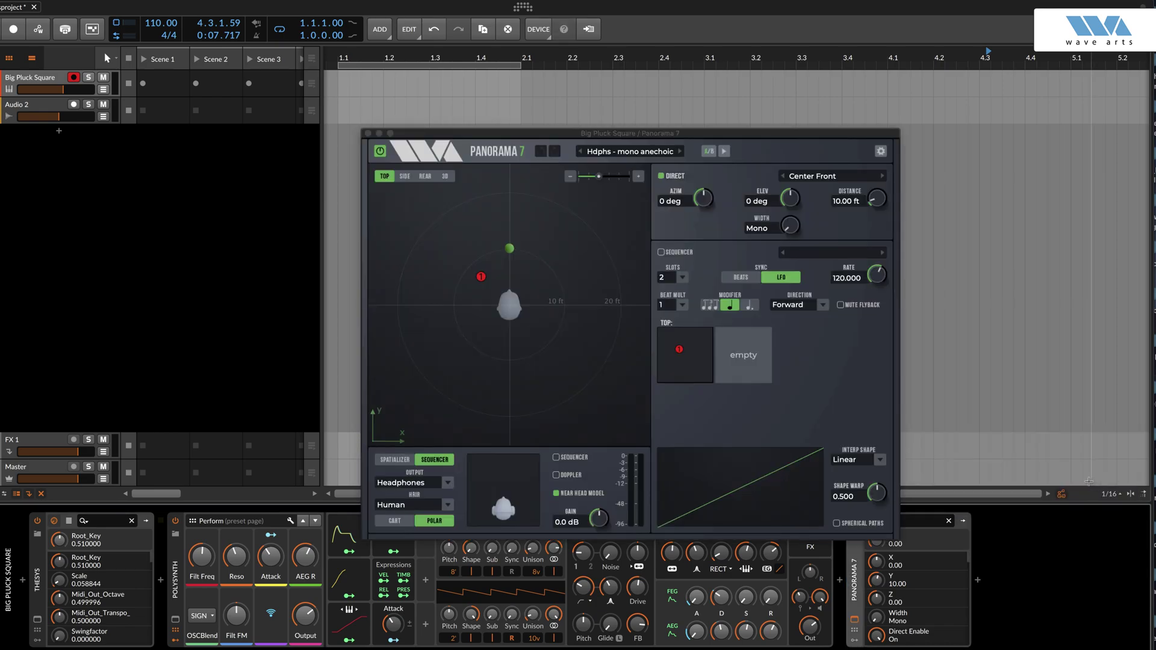
{"action": "left_click_drag", "start_coordinate": [708, 137], "coordinate": [706, 83]}
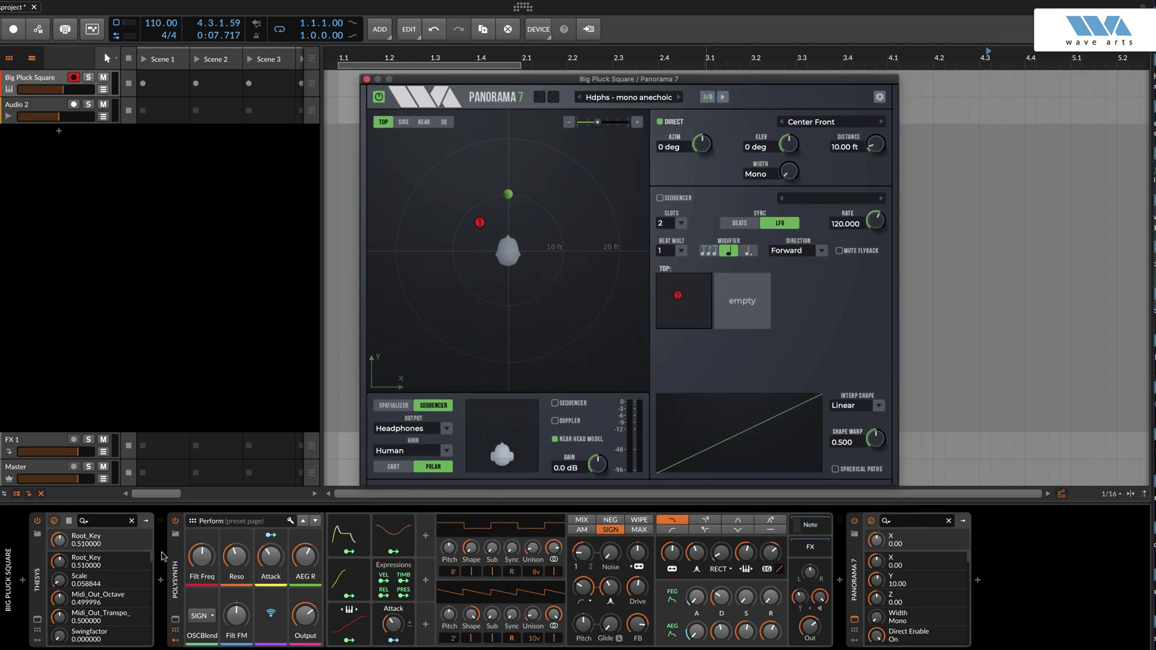
{"action": "left_click", "coordinate": [366, 65]}
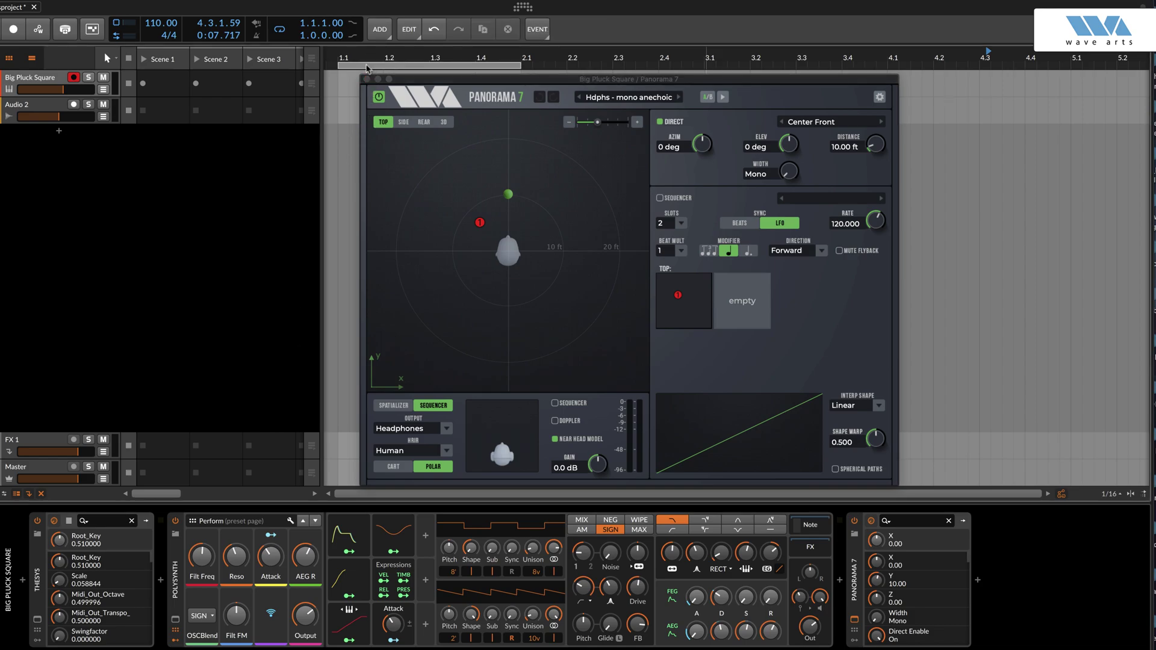
{"action": "left_click", "coordinate": [338, 80]}
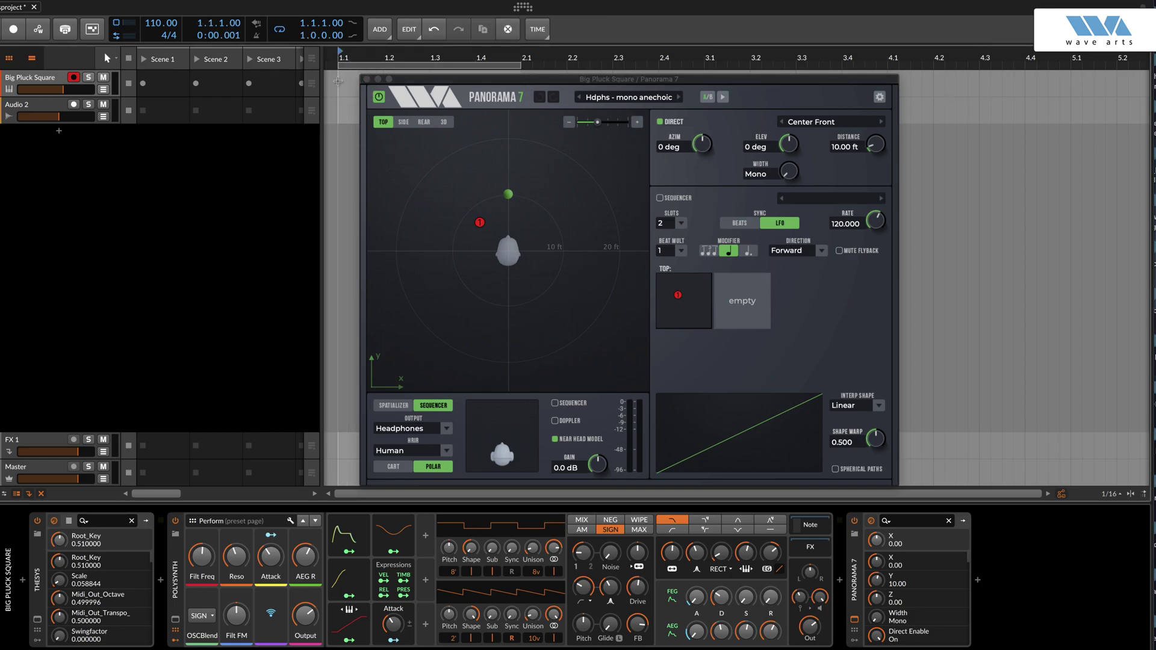
- Raise the source to 29° elevation at 8.80 ft in Side view, then check Rear, 3D and Top views
{"action": "left_click", "coordinate": [404, 122]}
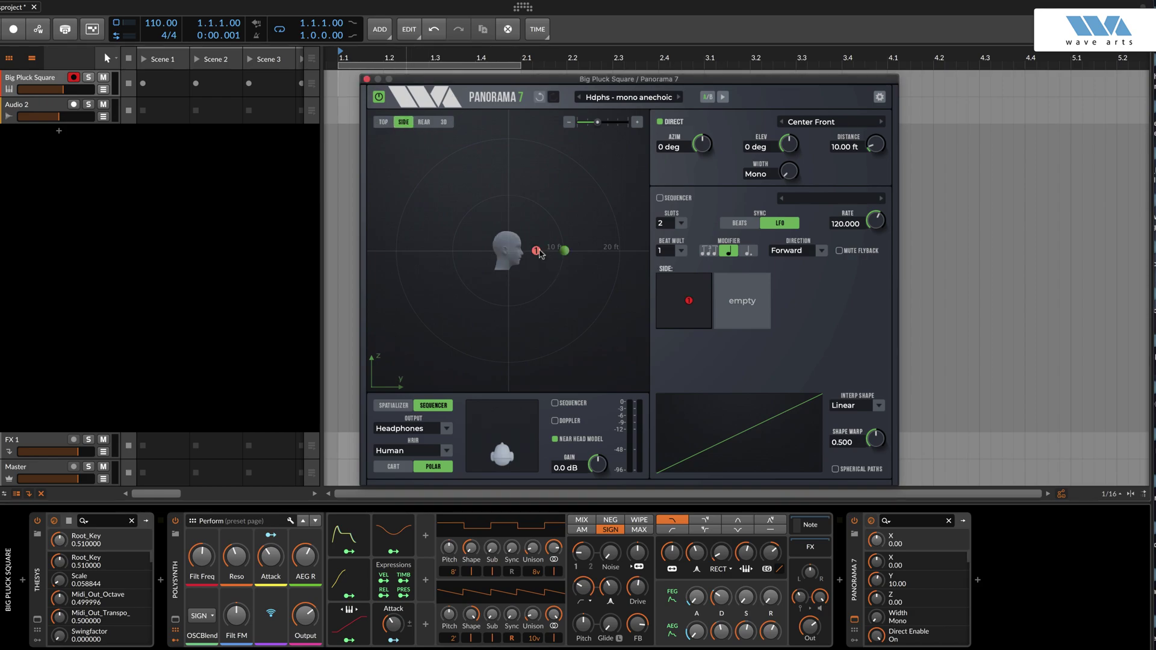
{"action": "left_click_drag", "start_coordinate": [536, 251], "coordinate": [551, 228]}
{"action": "left_click", "coordinate": [424, 122]}
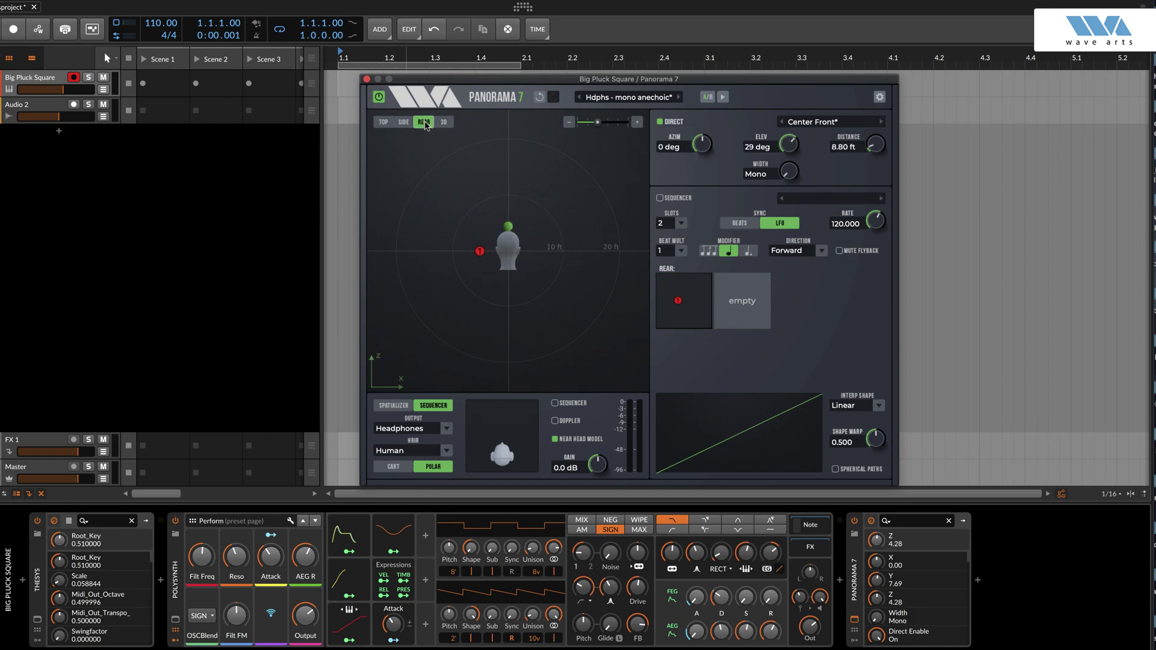
{"action": "left_click", "coordinate": [443, 122]}
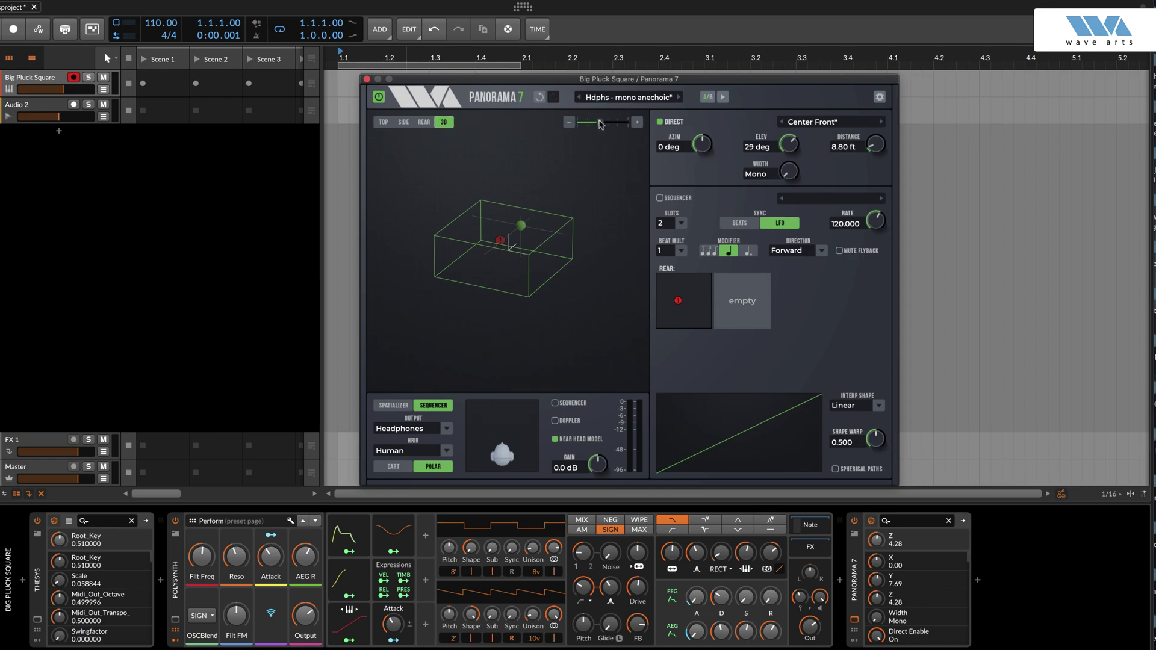
{"action": "left_click_drag", "start_coordinate": [600, 124], "coordinate": [600, 125]}
{"action": "left_click", "coordinate": [424, 122]}
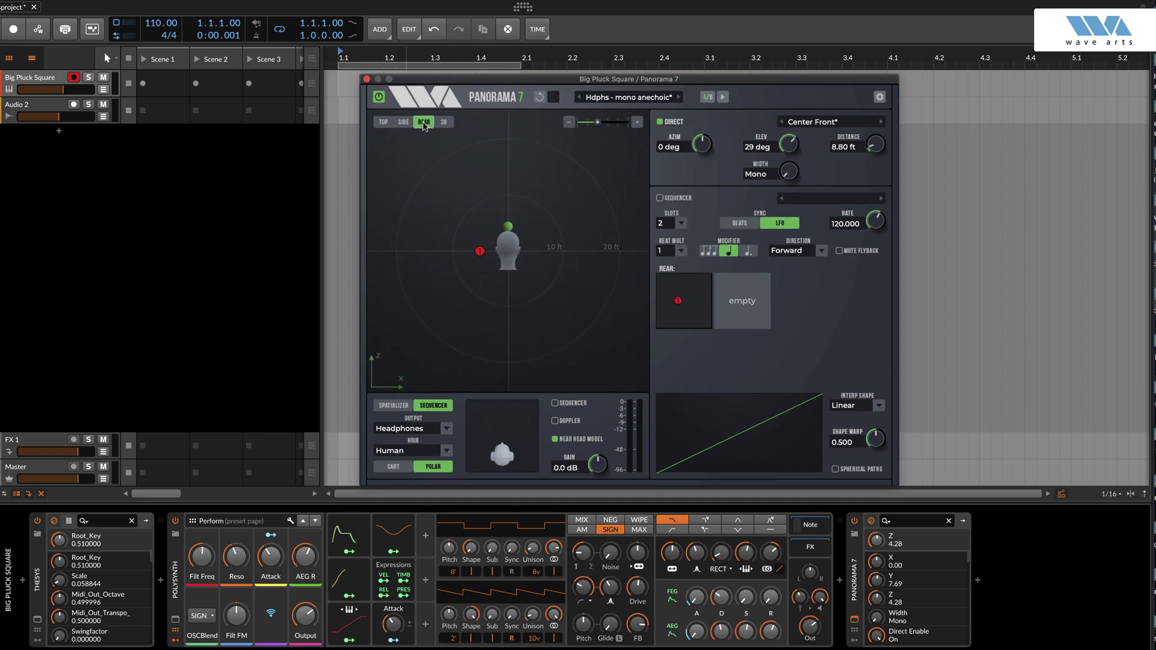
{"action": "left_click", "coordinate": [402, 123]}
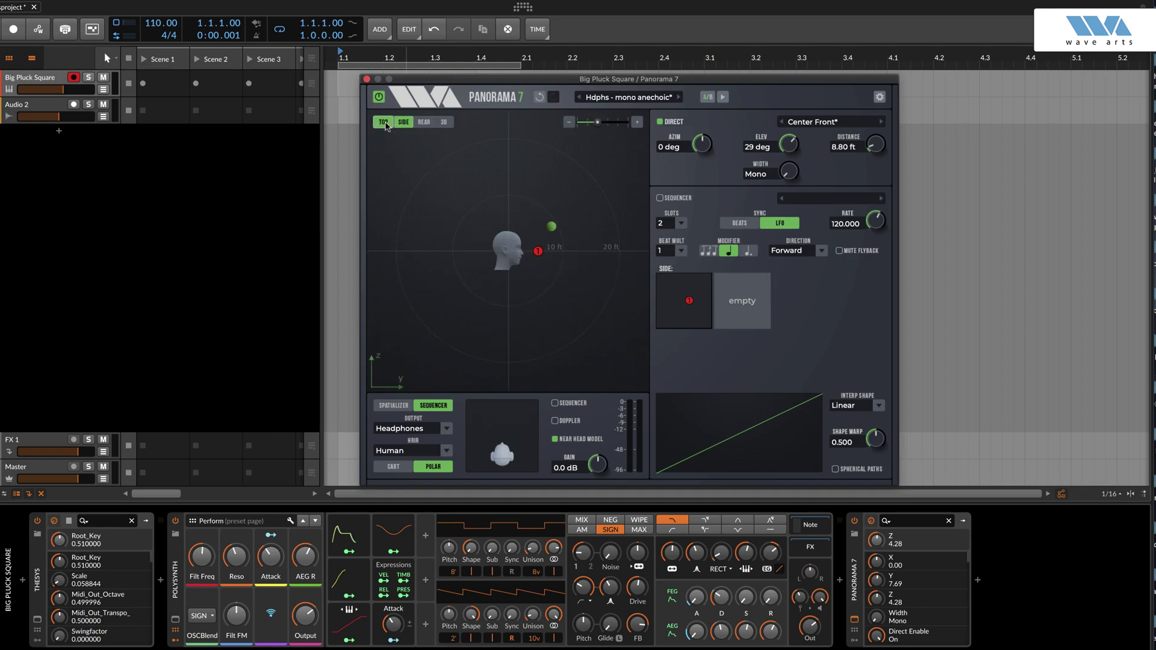
{"action": "left_click", "coordinate": [384, 123]}
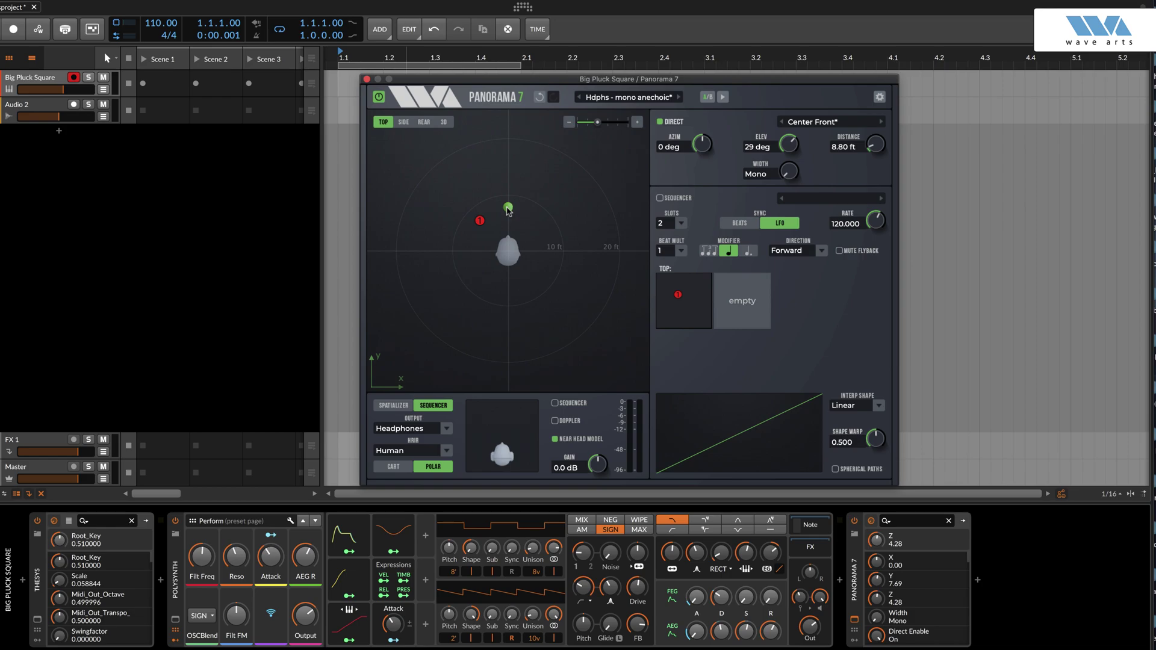
- Try Spkrs 10 deg output, keep Headphones, and place the source at -43°, 23° elevation, 11.07 ft
{"action": "left_click", "coordinate": [446, 428]}
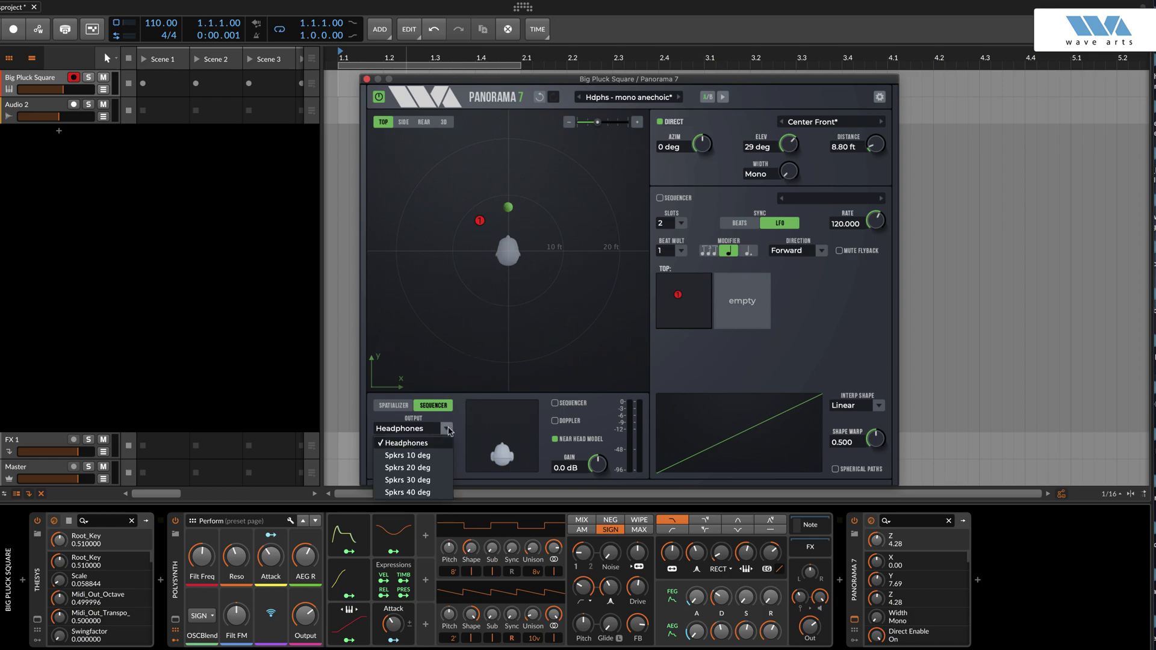
{"action": "left_click", "coordinate": [437, 456]}
{"action": "left_click", "coordinate": [446, 431]}
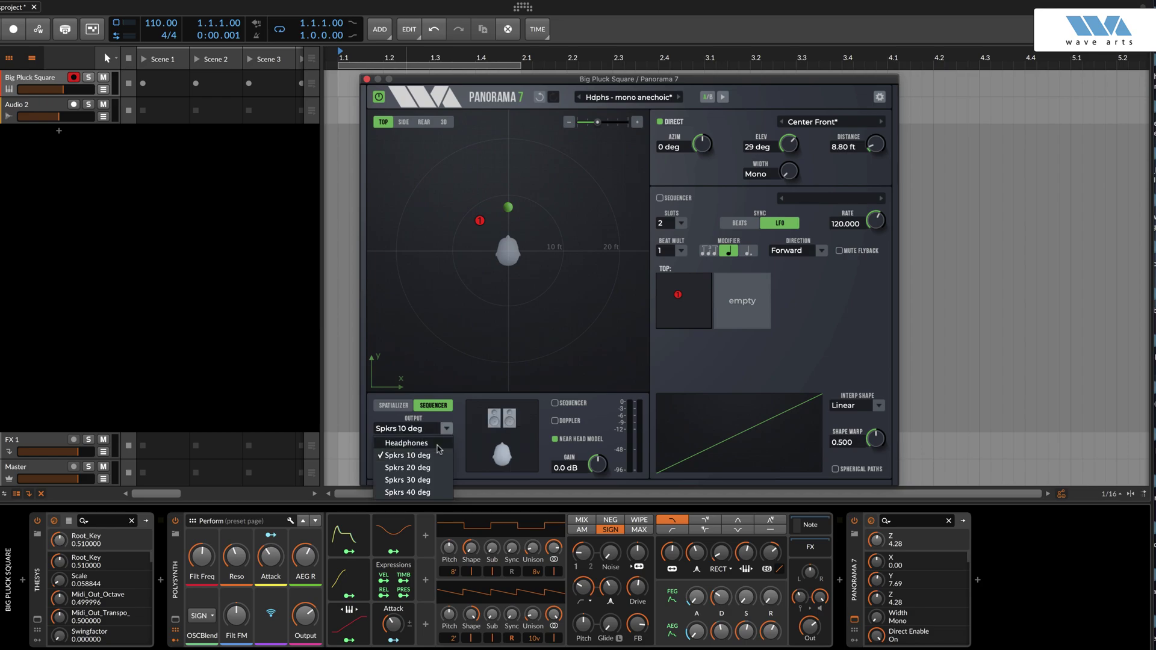
{"action": "left_click", "coordinate": [439, 445]}
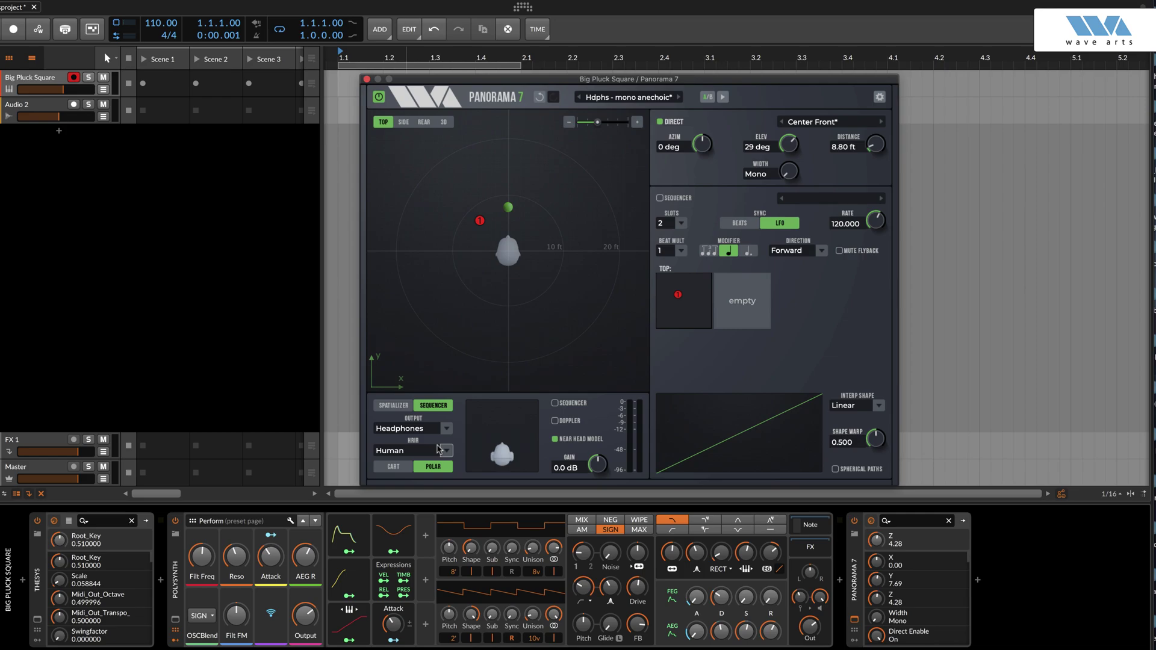
{"action": "left_click_drag", "start_coordinate": [508, 207], "coordinate": [469, 209]}
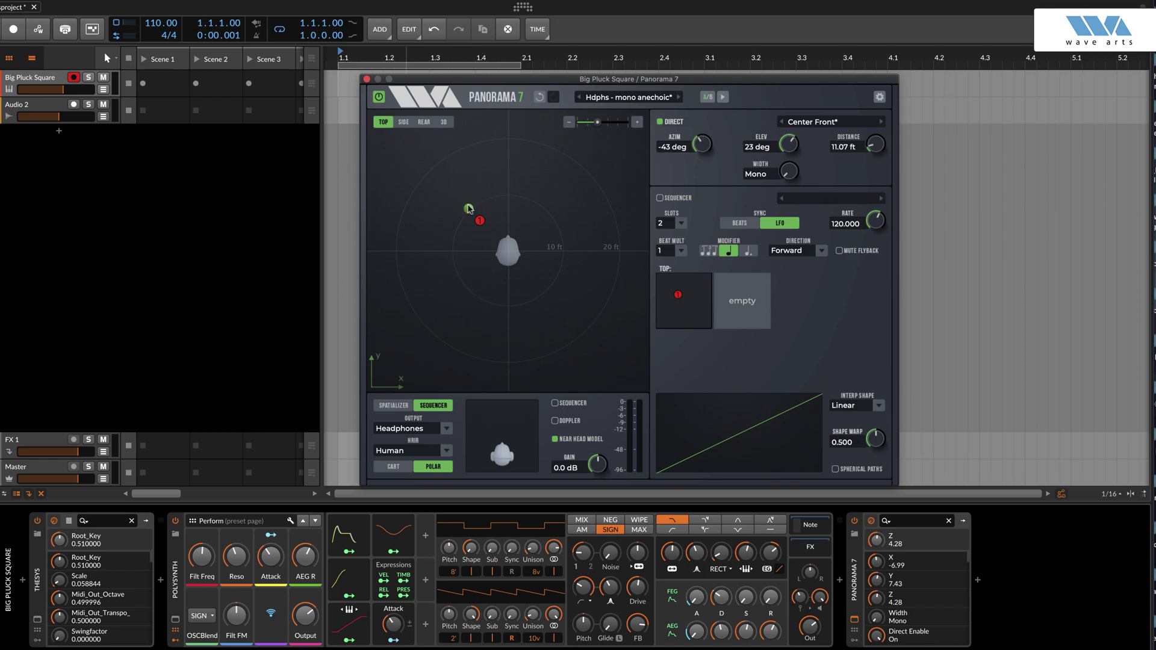
- Start playback and nudge the source slightly further left
{"action": "left_click", "coordinate": [337, 81]}
{"action": "key", "text": "space"}
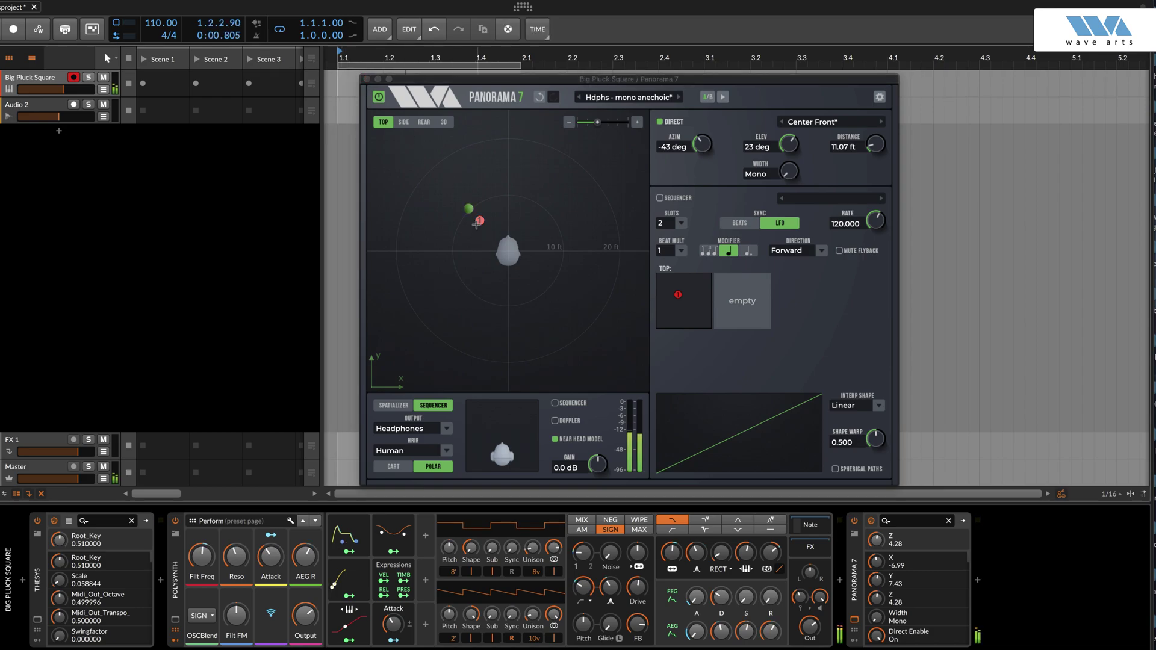
{"action": "left_click_drag", "start_coordinate": [468, 209], "coordinate": [463, 219]}
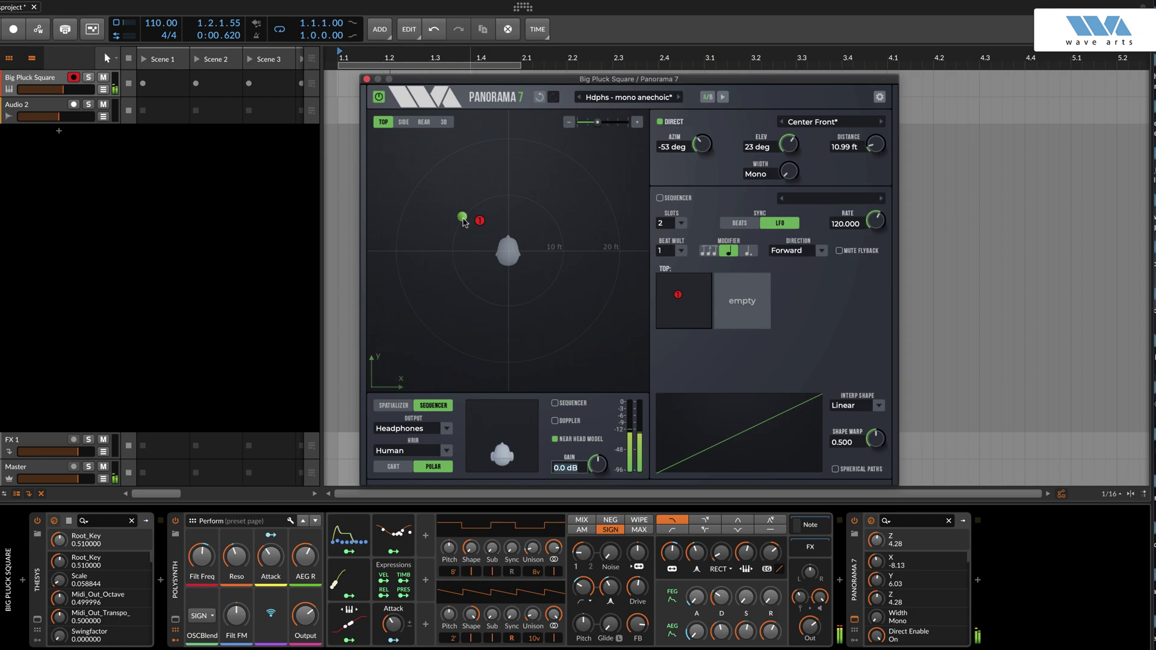
- Raise the gain to 2.6 dB and move the source behind-left to -146° at 14.93 ft
{"action": "scroll", "coordinate": [604, 471], "scroll_direction": "up", "scroll_amount": 4}
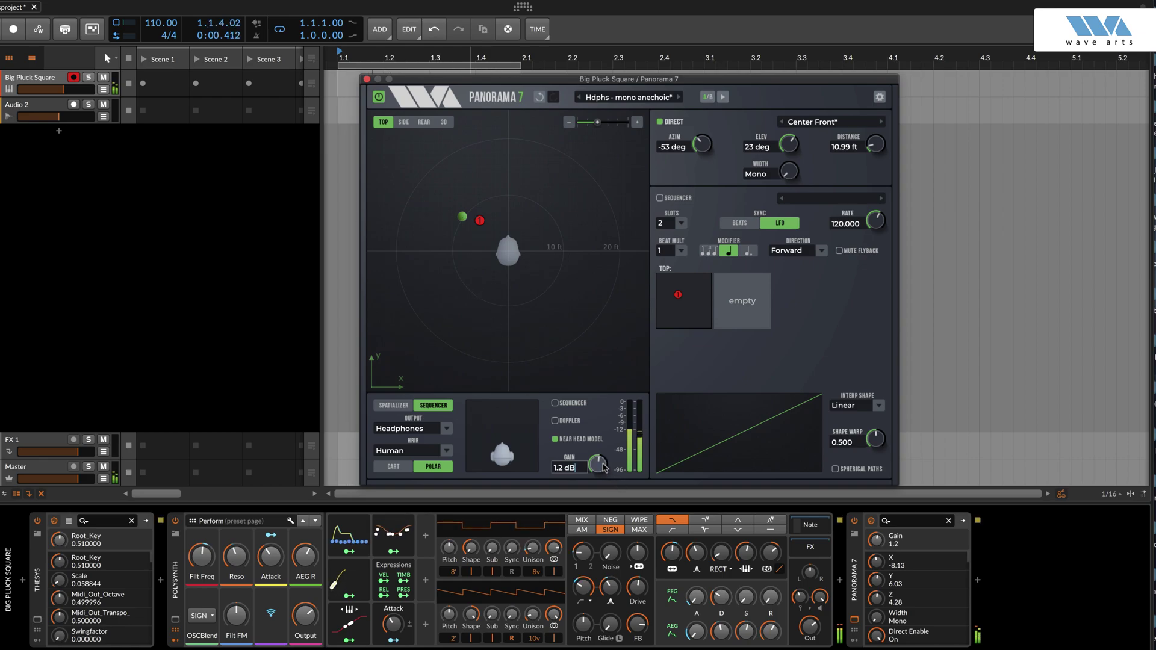
{"action": "scroll", "coordinate": [604, 462], "scroll_direction": "up", "scroll_amount": 2}
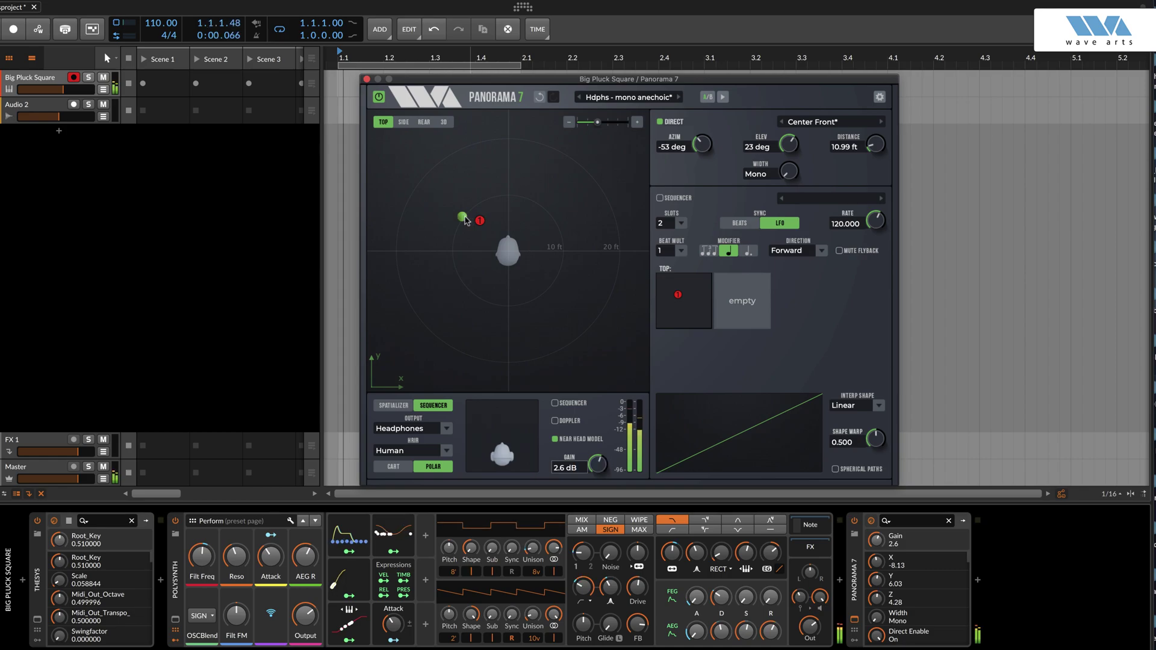
{"action": "left_click_drag", "start_coordinate": [462, 218], "coordinate": [465, 321]}
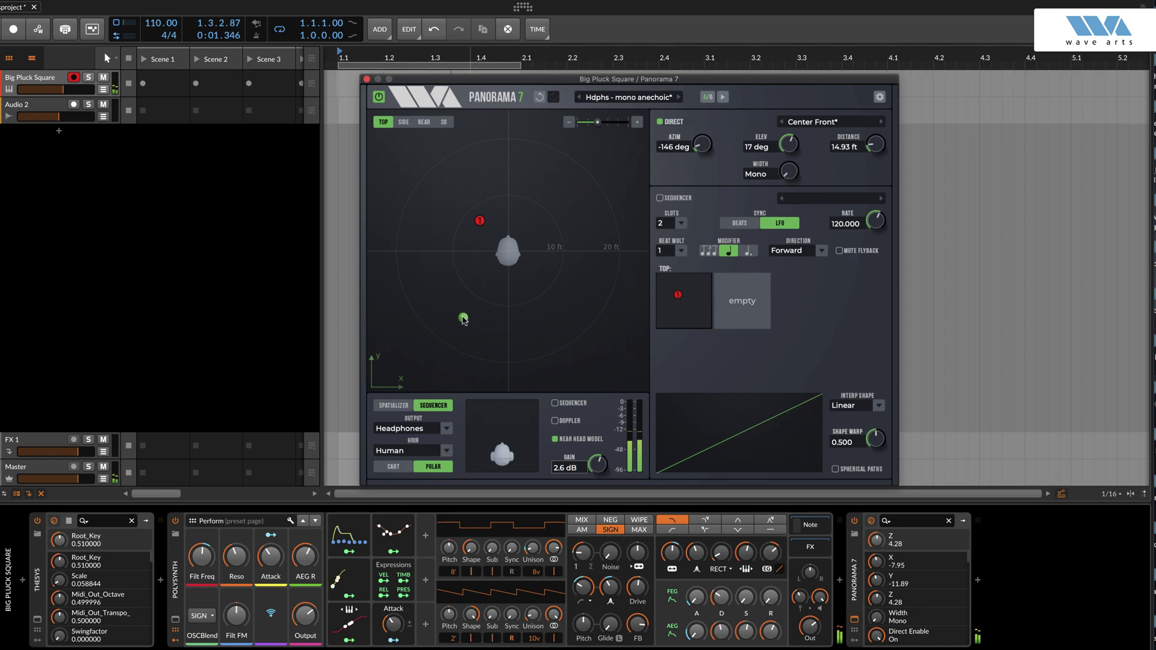
- Set the reverb to Large room at 75% size and reflections to Big space
{"action": "left_click", "coordinate": [394, 405]}
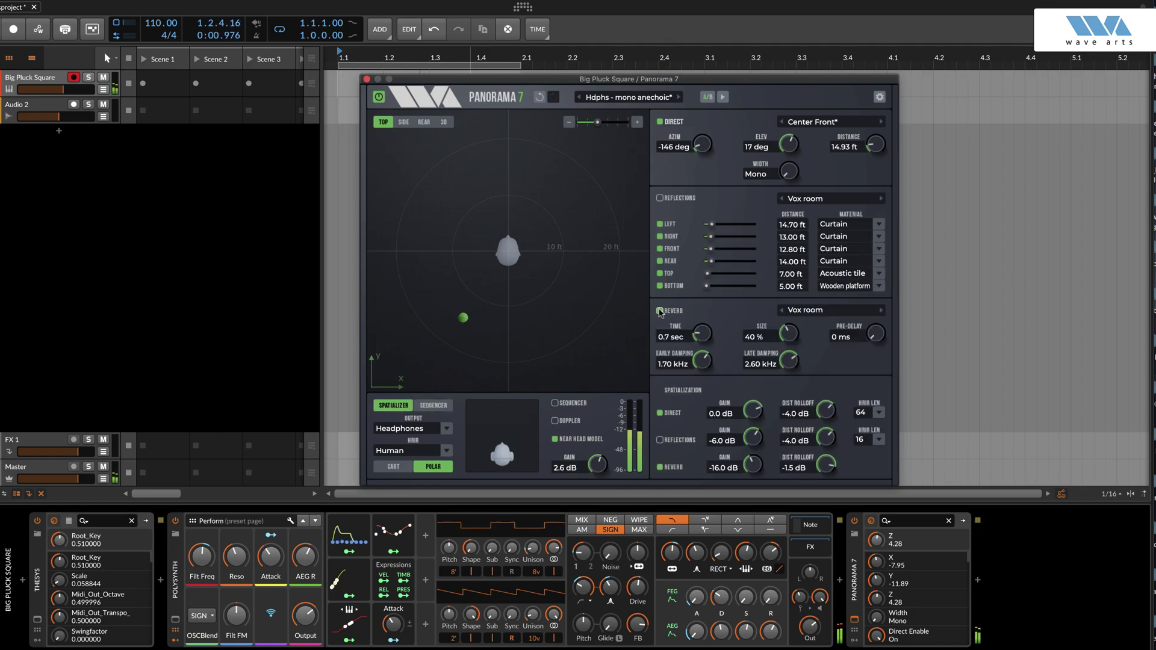
{"action": "left_click", "coordinate": [882, 311]}
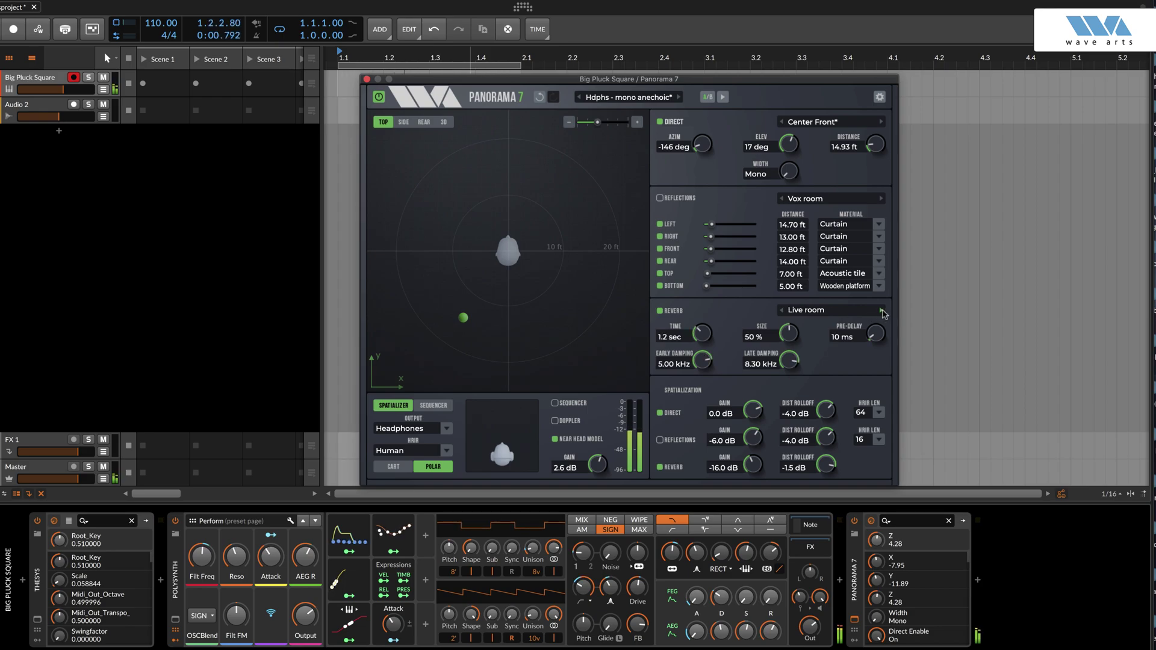
{"action": "left_click", "coordinate": [881, 311]}
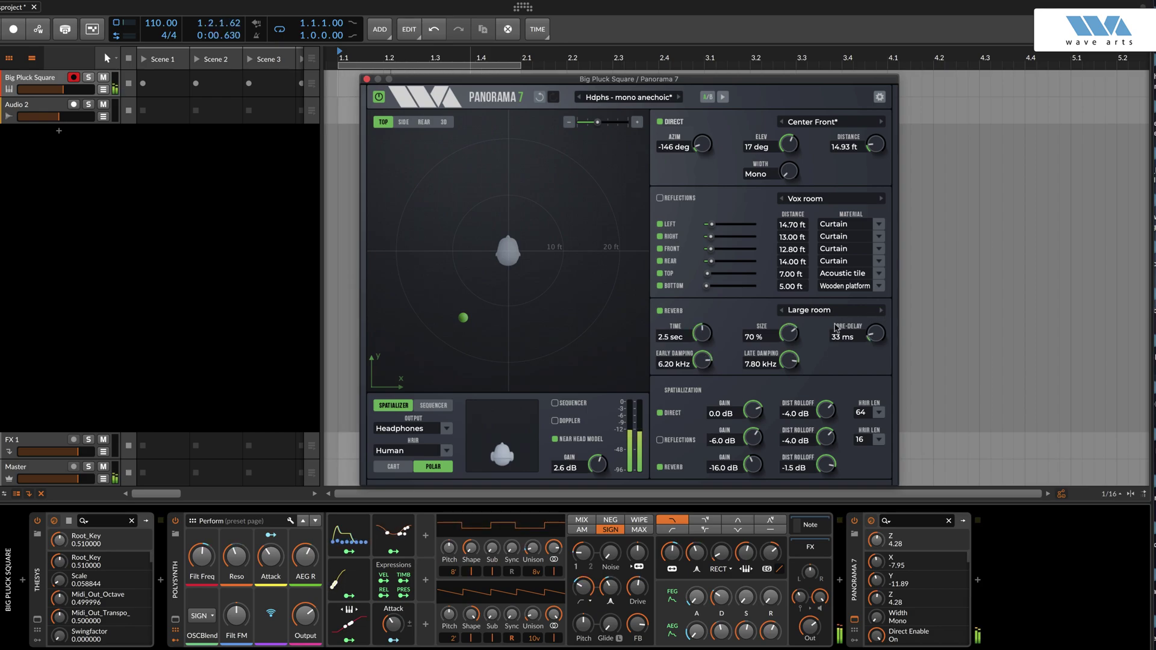
{"action": "left_click", "coordinate": [790, 338]}
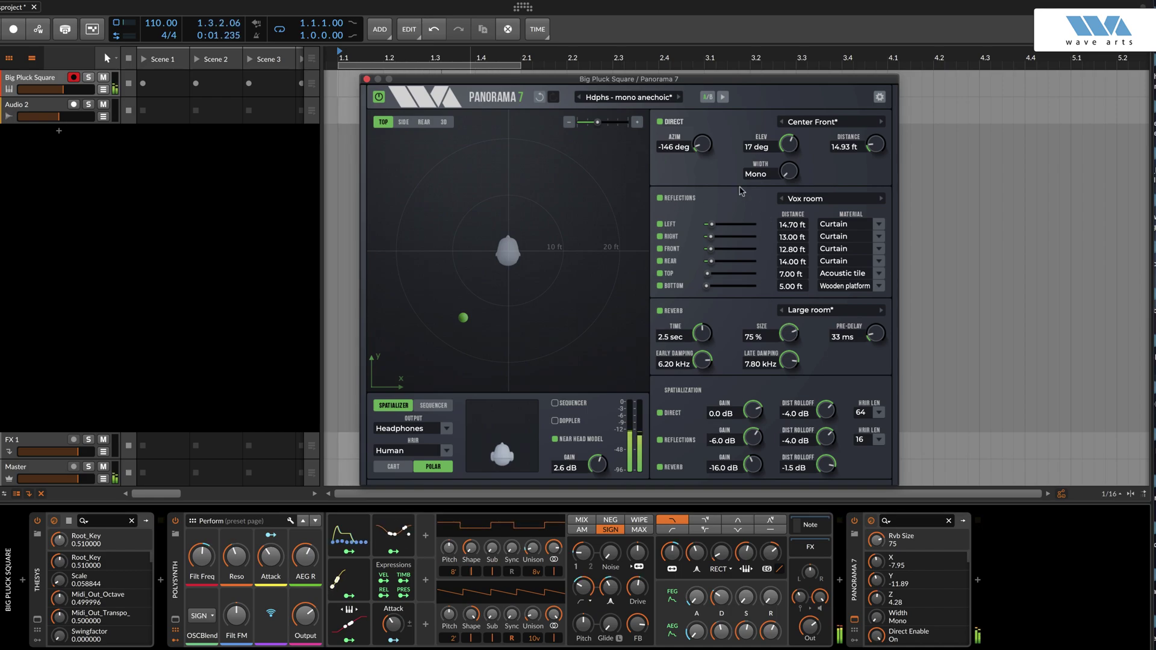
{"action": "left_click", "coordinate": [882, 200]}
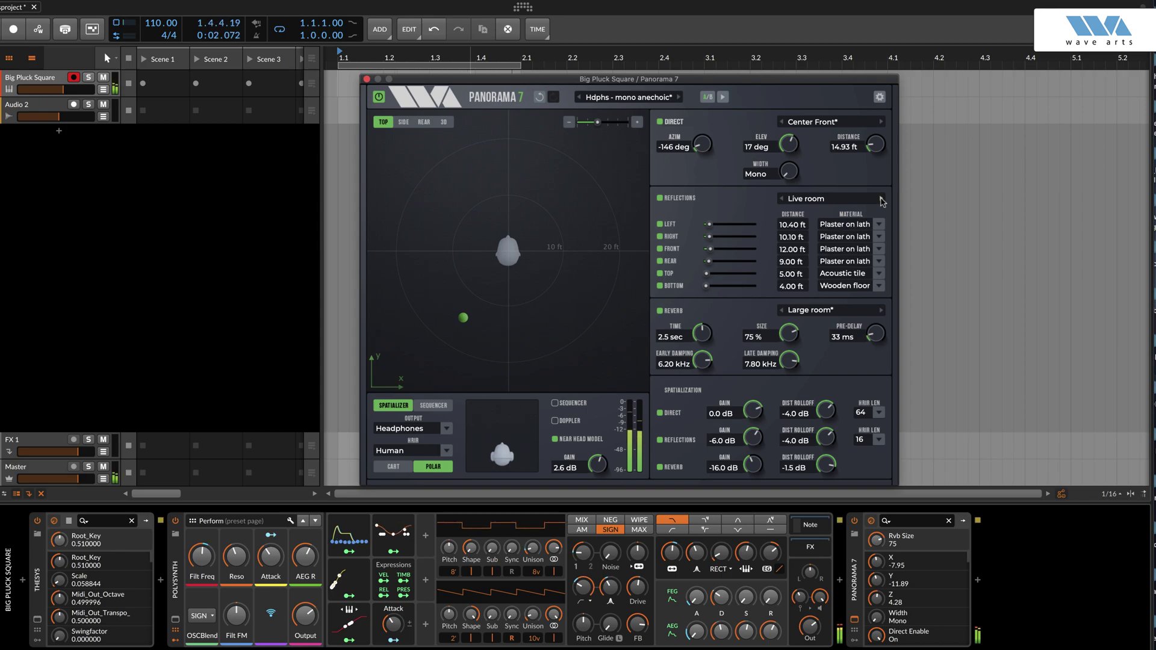
{"action": "left_click", "coordinate": [882, 199]}
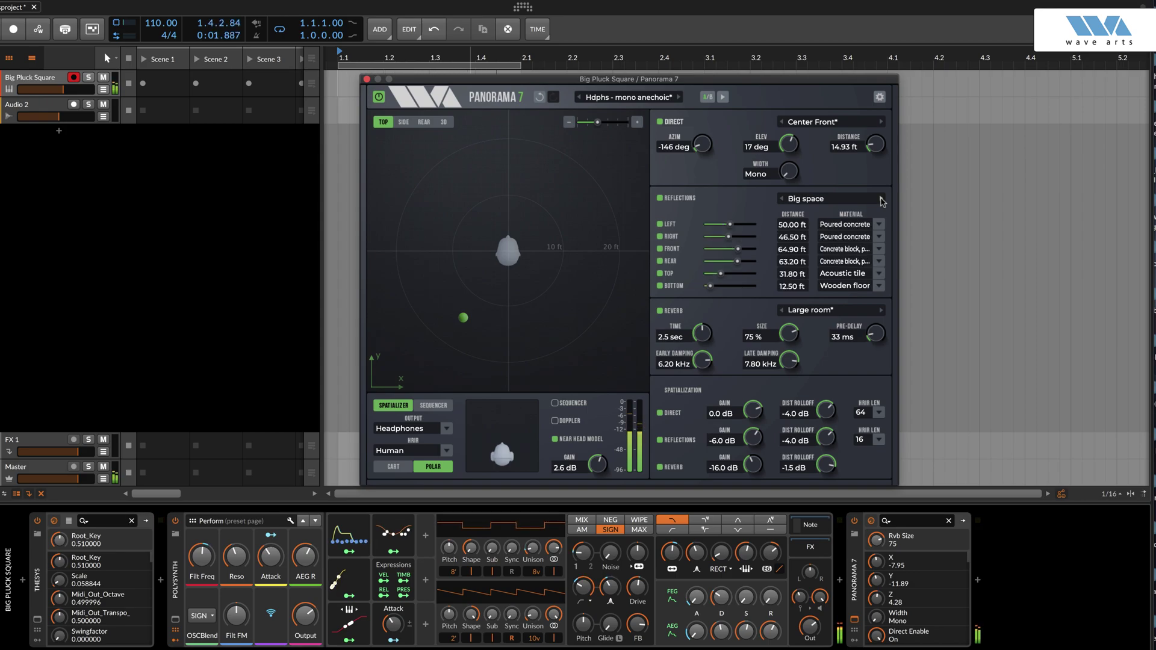
{"action": "left_click_drag", "start_coordinate": [462, 317], "coordinate": [575, 330]}
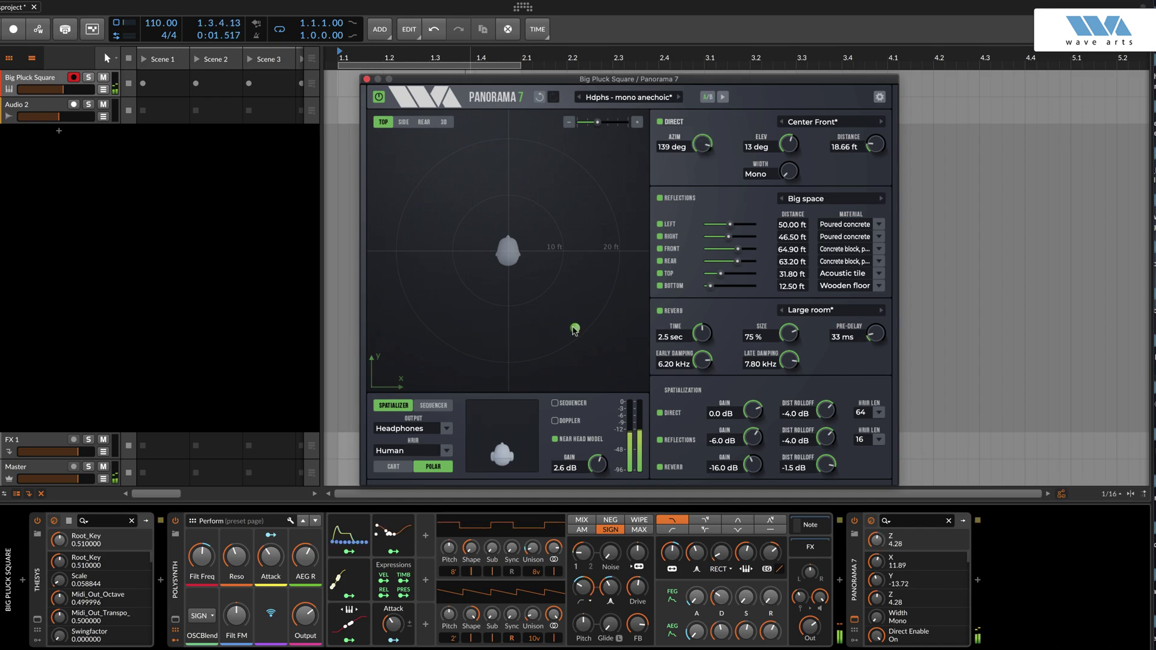
- Enable the sequencer and place slot 1's waypoint at -106° and 14.00 ft
{"action": "left_click", "coordinate": [433, 405]}
{"action": "left_click", "coordinate": [660, 198]}
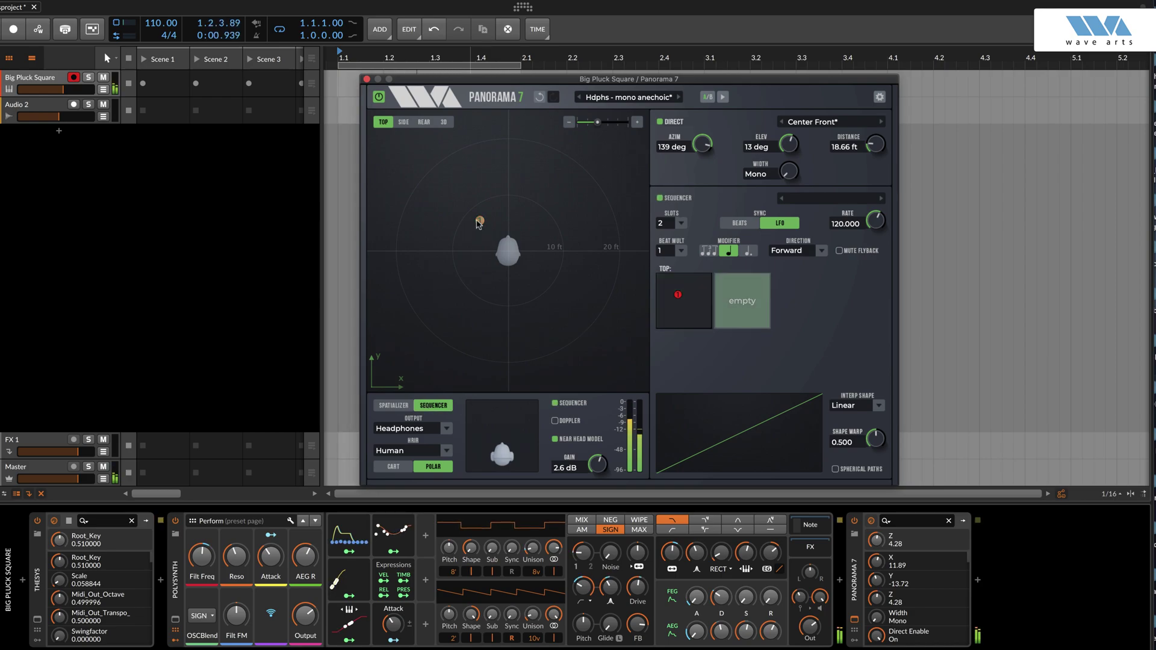
{"action": "left_click_drag", "start_coordinate": [479, 221], "coordinate": [432, 274]}
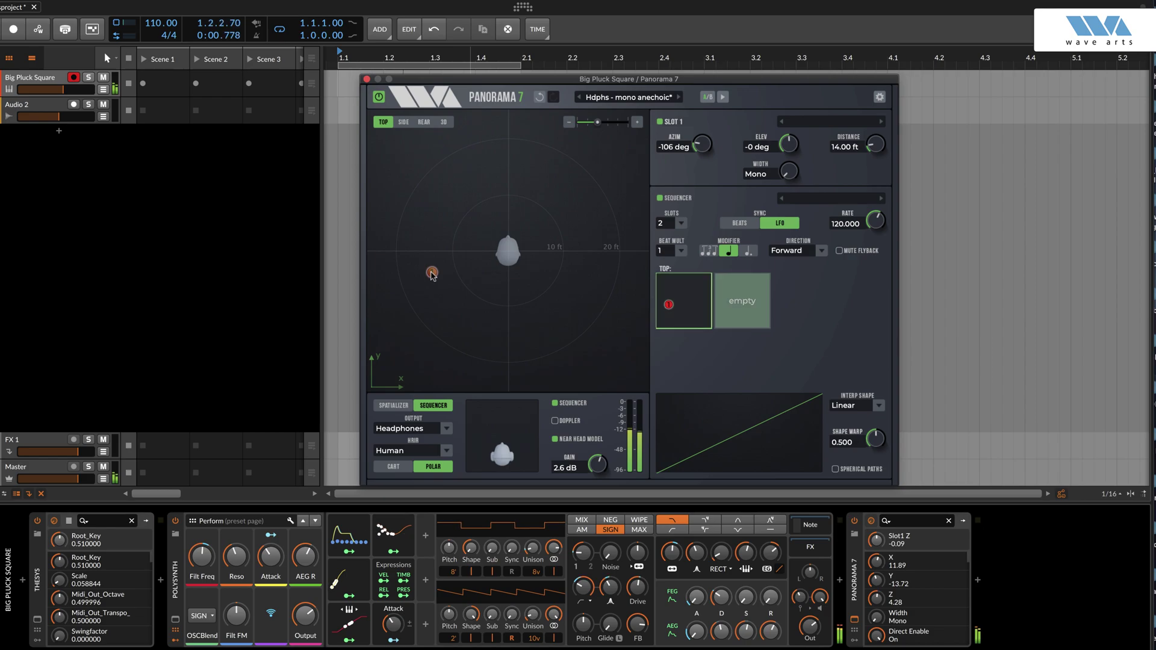
- Add waypoint 2 in the second sequencer slot at -26° azimuth, 0° elevation, 4.18 ft
{"action": "left_click", "coordinate": [729, 307]}
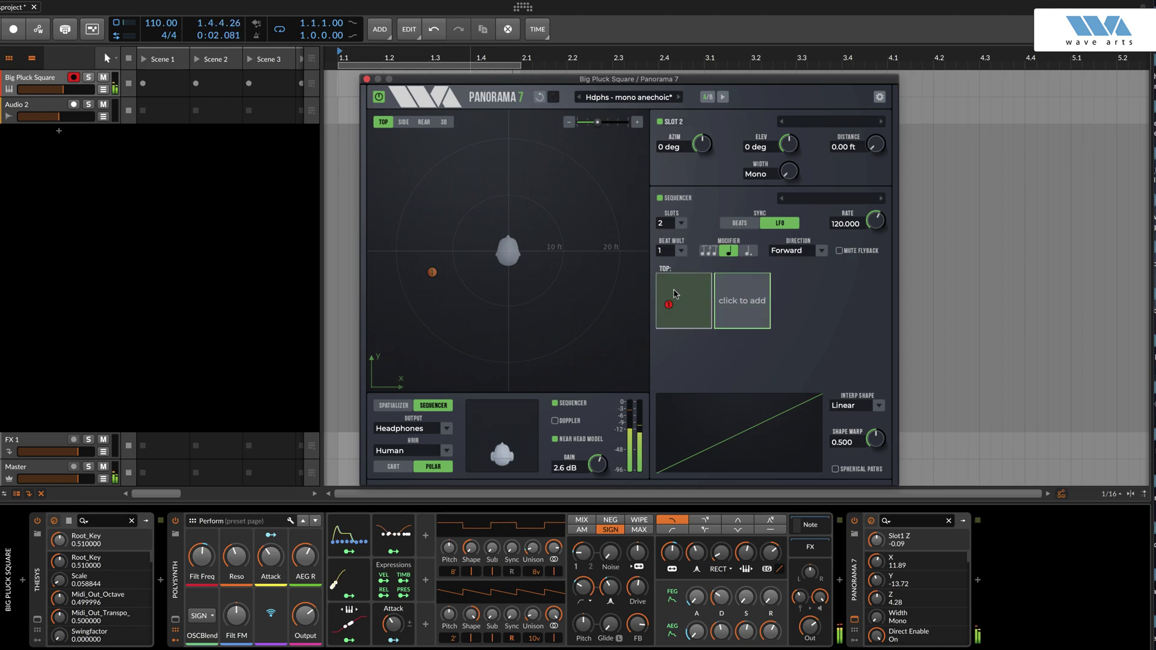
{"action": "left_click", "coordinate": [729, 298]}
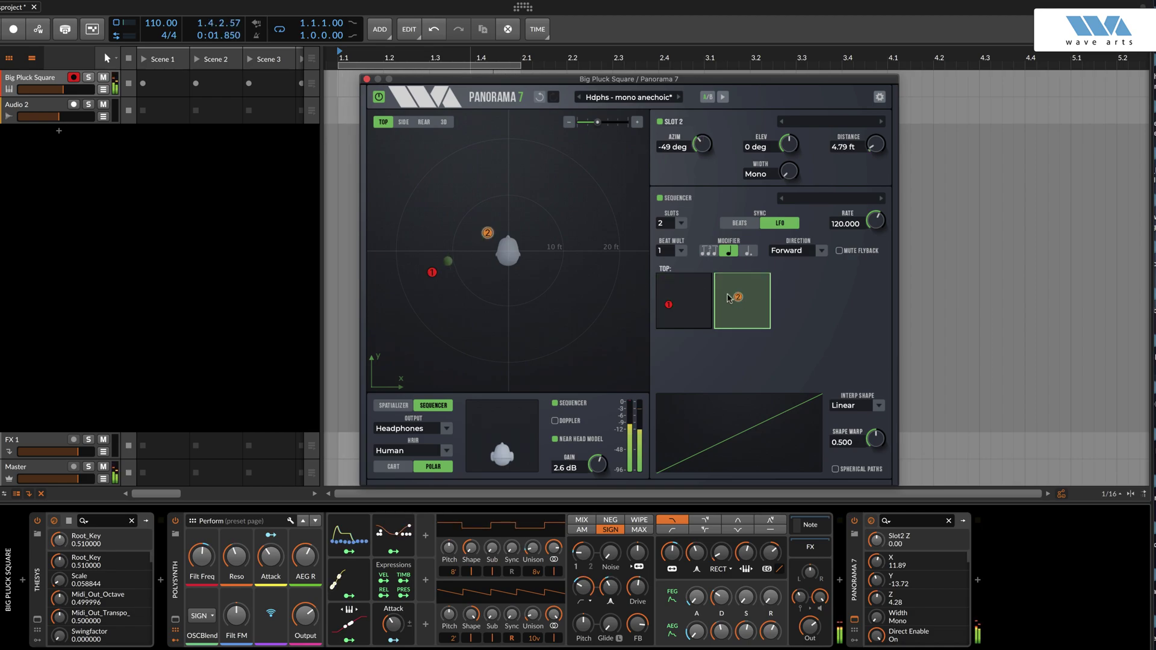
{"action": "left_click_drag", "start_coordinate": [728, 298], "coordinate": [730, 297]}
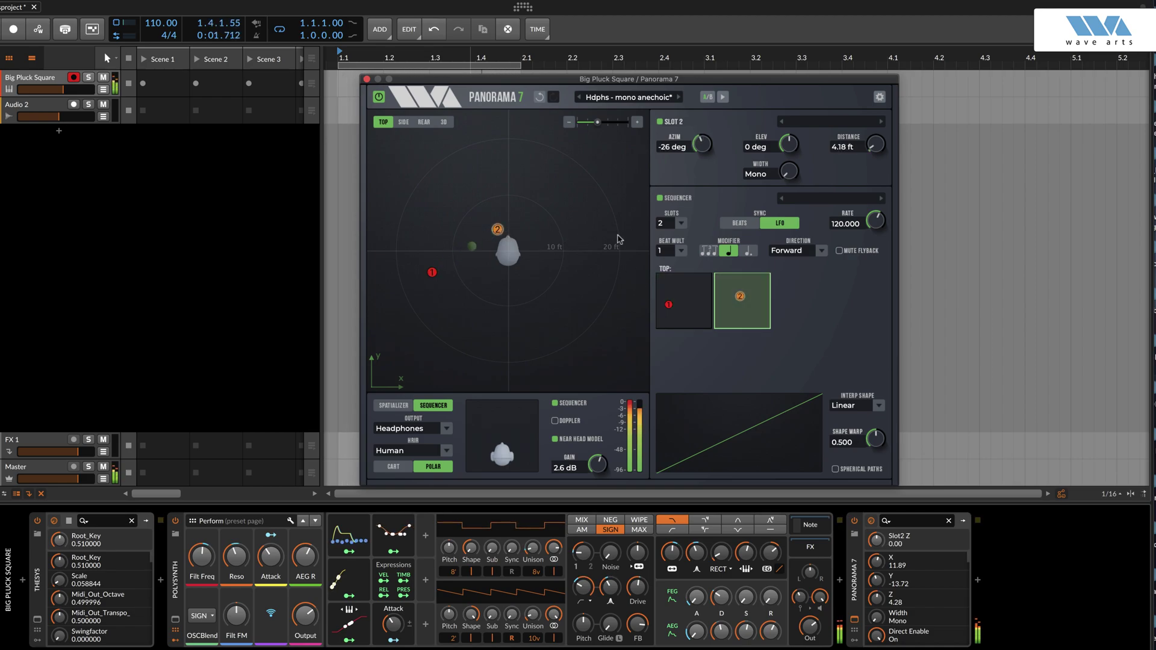
{"action": "left_click", "coordinate": [679, 222]}
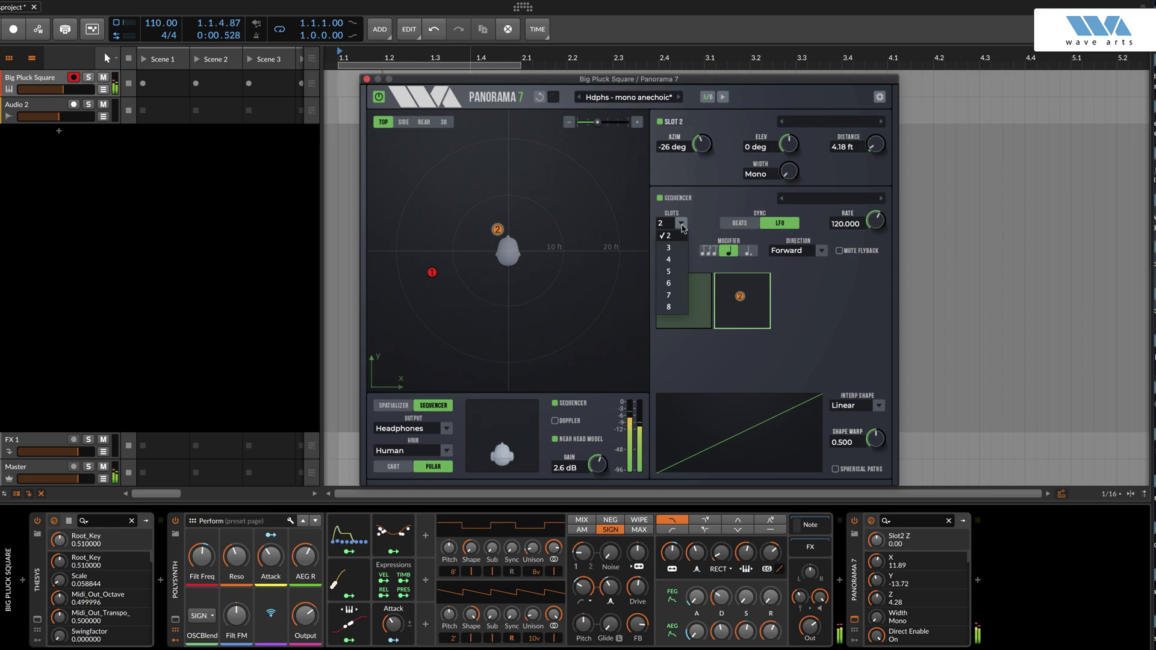
- Set the sequencer to 4 slots and move waypoint 2 forward to -4° at 9.64 ft
{"action": "left_click", "coordinate": [672, 260]}
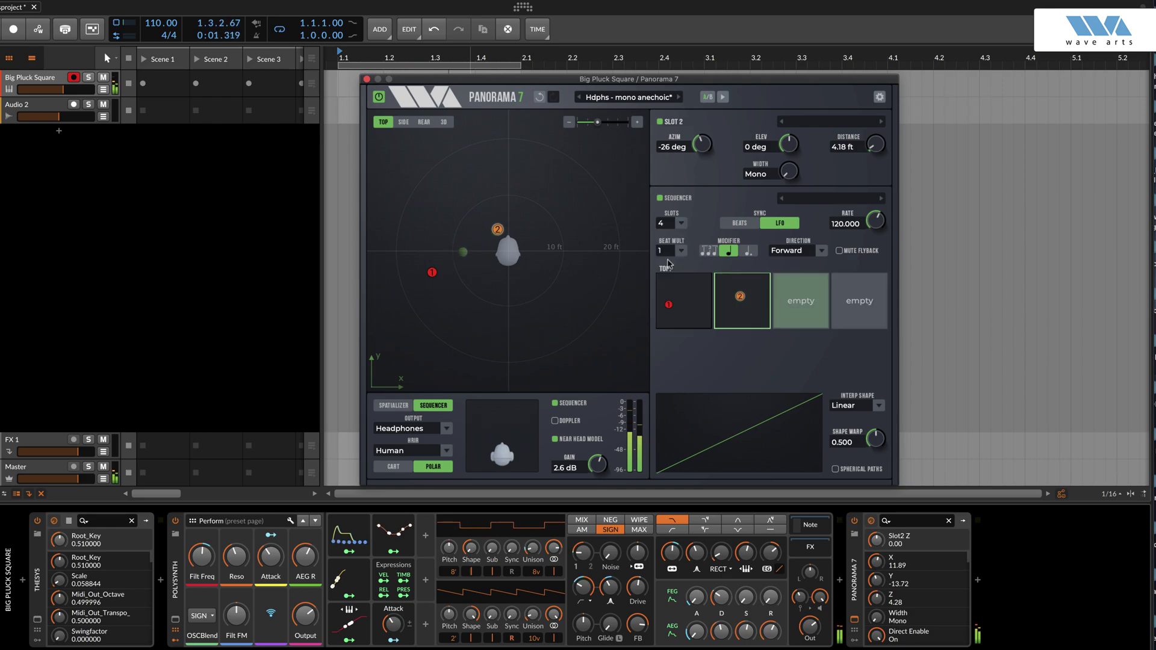
{"action": "left_click_drag", "start_coordinate": [497, 229], "coordinate": [504, 196]}
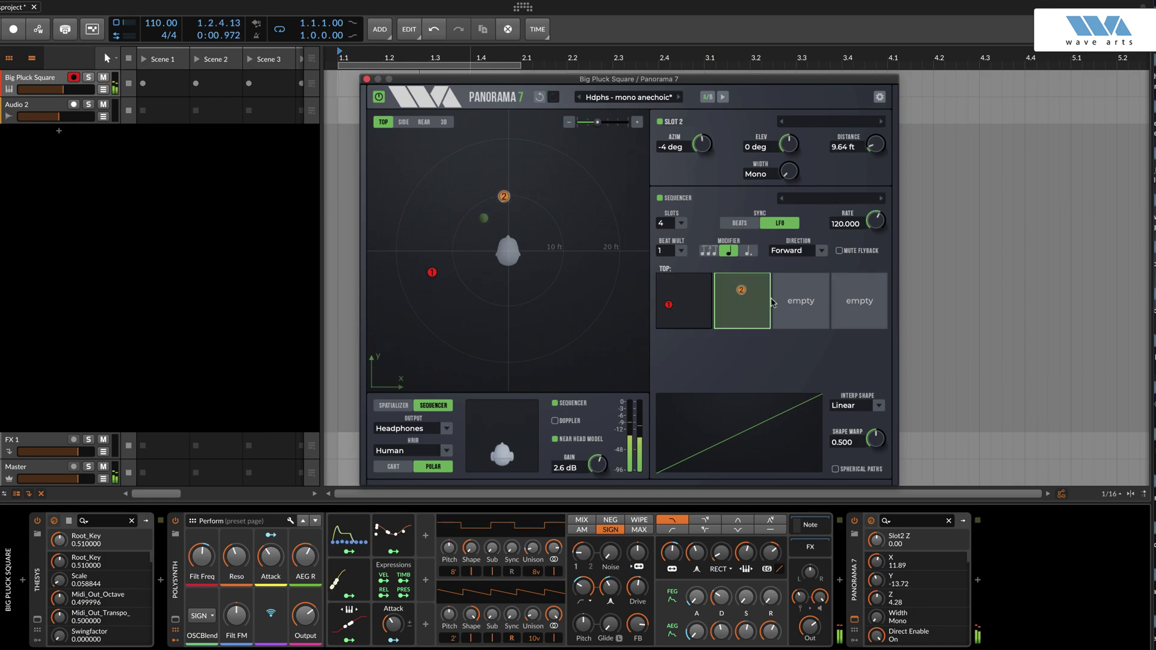
{"action": "left_click", "coordinate": [795, 301]}
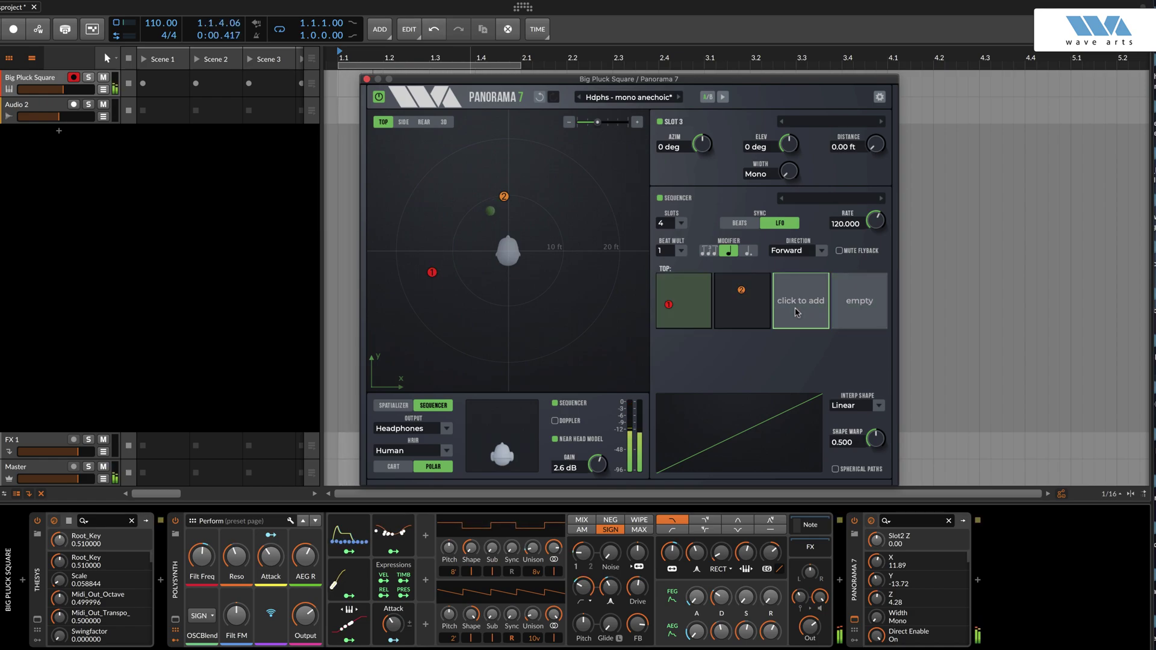
- Fill slots 3 and 4: waypoint 3 at -178°, 17.12 ft and waypoint 4 at 112°, 16.98 ft
{"action": "left_click", "coordinate": [795, 309]}
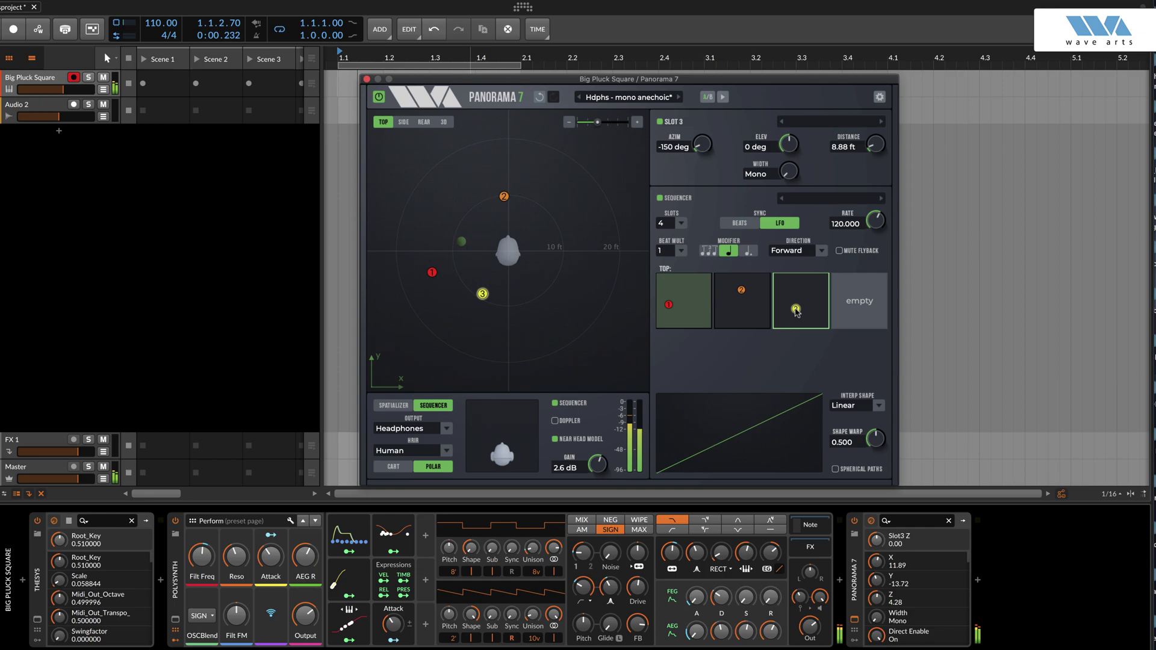
{"action": "left_click_drag", "start_coordinate": [482, 294], "coordinate": [553, 299]}
{"action": "left_click_drag", "start_coordinate": [808, 311], "coordinate": [807, 312]}
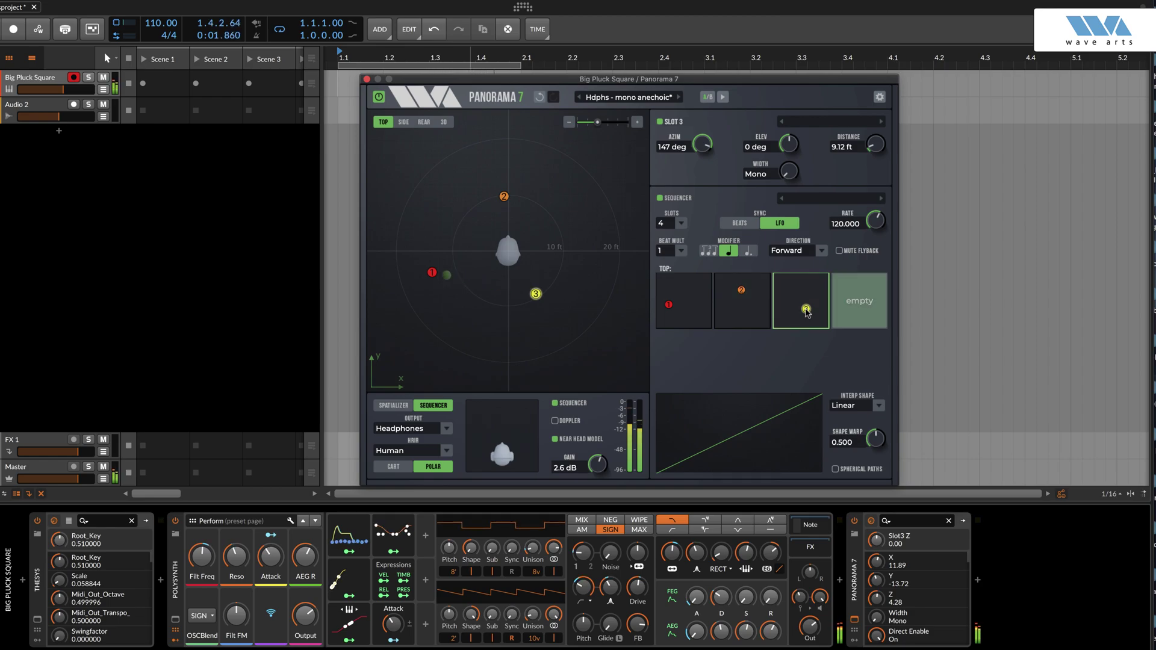
{"action": "key", "text": "Delete"}
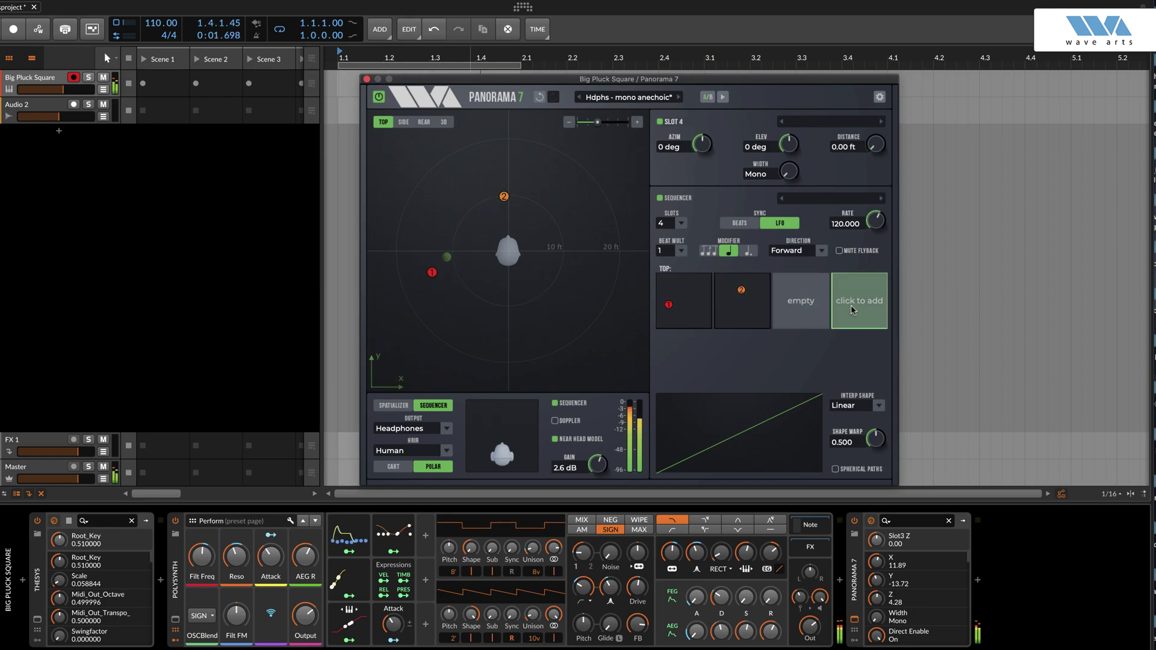
{"action": "left_click", "coordinate": [852, 304]}
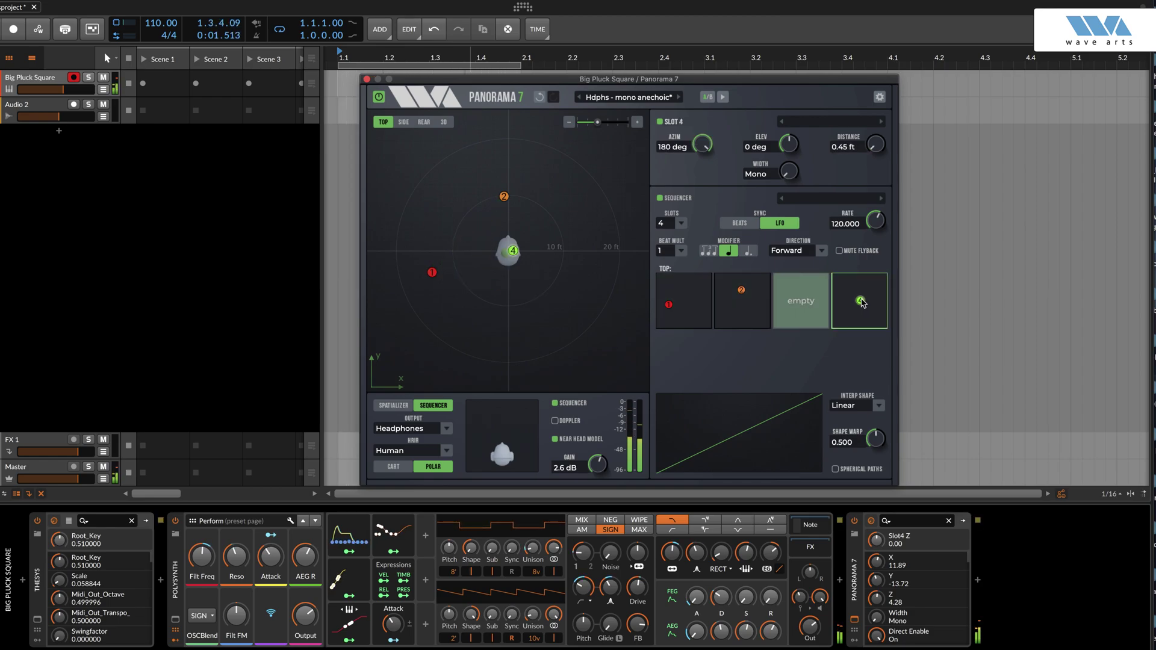
{"action": "left_click_drag", "start_coordinate": [861, 302], "coordinate": [878, 310]}
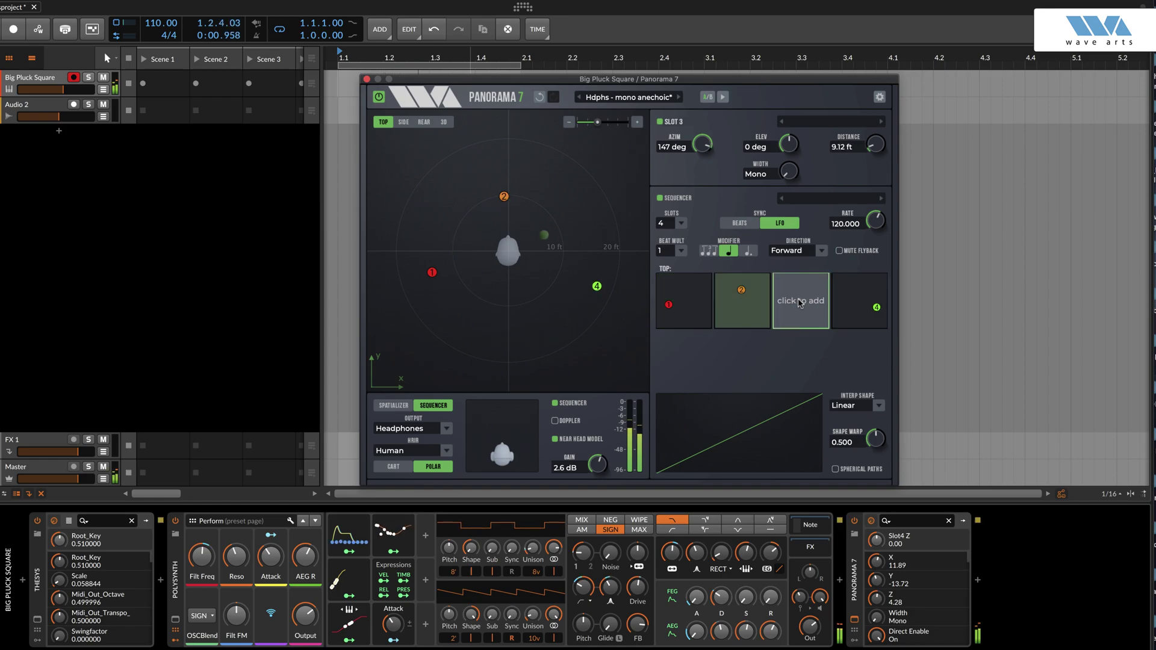
{"action": "left_click_drag", "start_coordinate": [800, 303], "coordinate": [800, 320]}
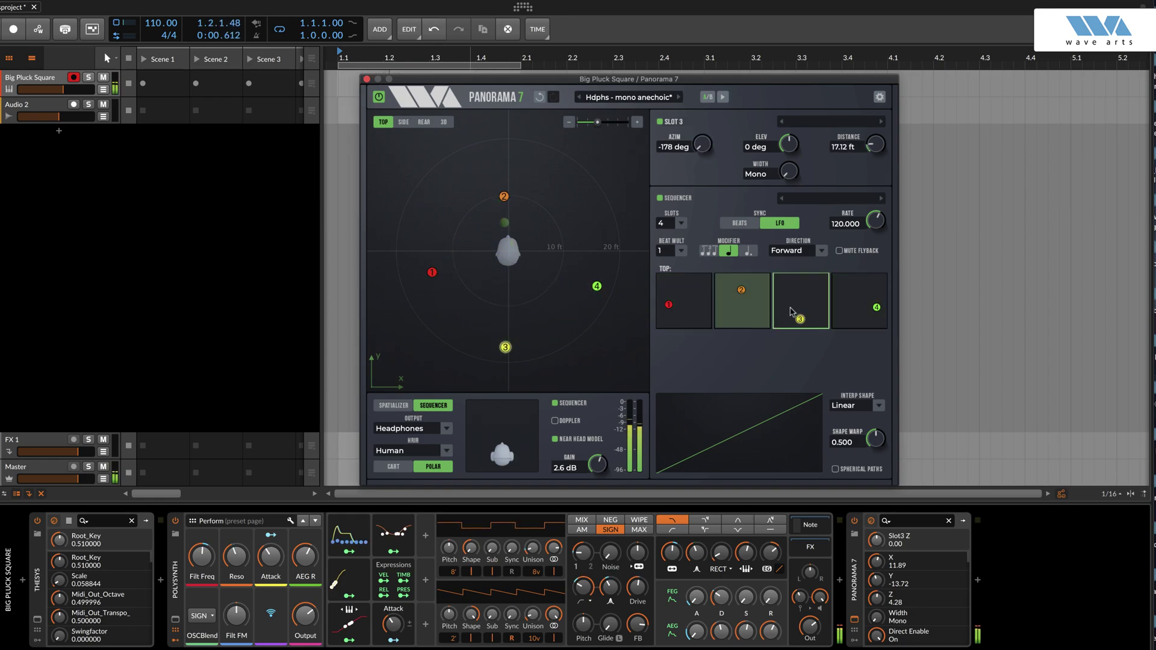
- Re-add waypoint 3 at 90°, 19.58 ft and move waypoint 4 behind the head to -178°, 16.27 ft
{"action": "left_click_drag", "start_coordinate": [505, 347], "coordinate": [611, 268]}
{"action": "left_click_drag", "start_coordinate": [822, 305], "coordinate": [823, 306]}
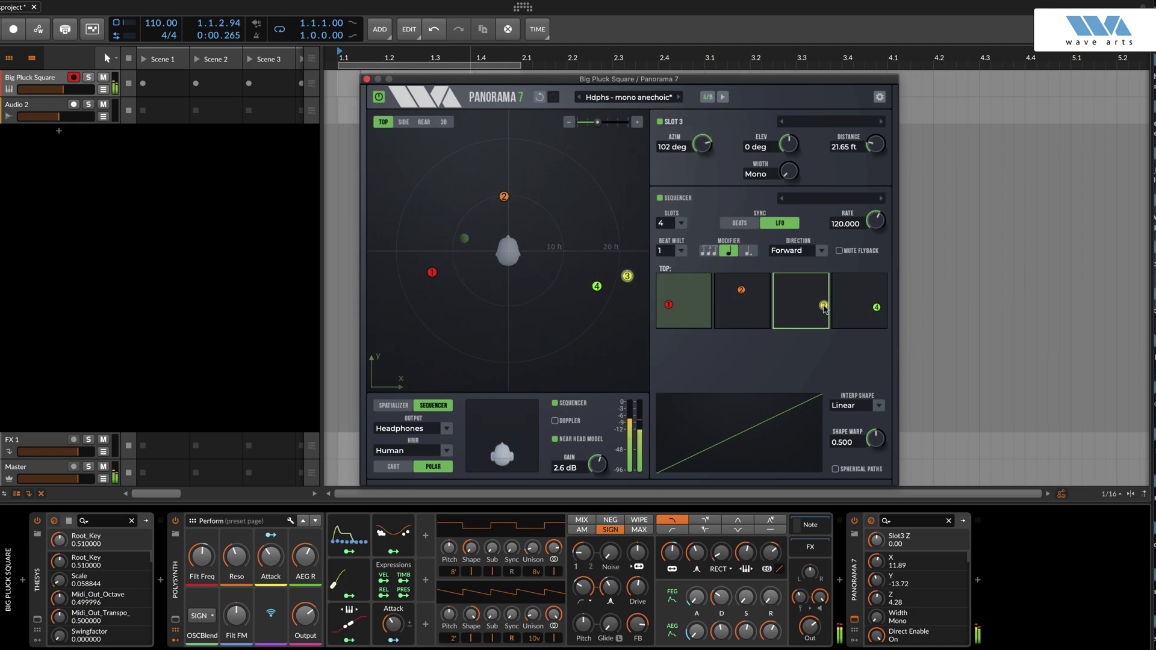
{"action": "double_click", "coordinate": [823, 307]}
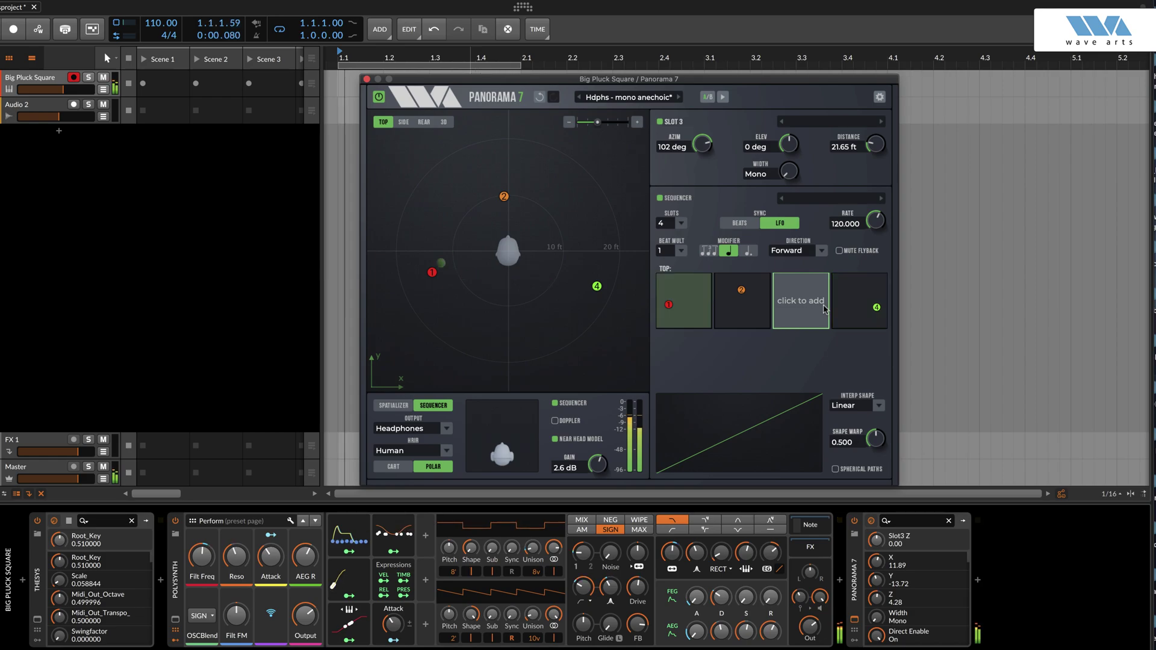
{"action": "left_click", "coordinate": [824, 307]}
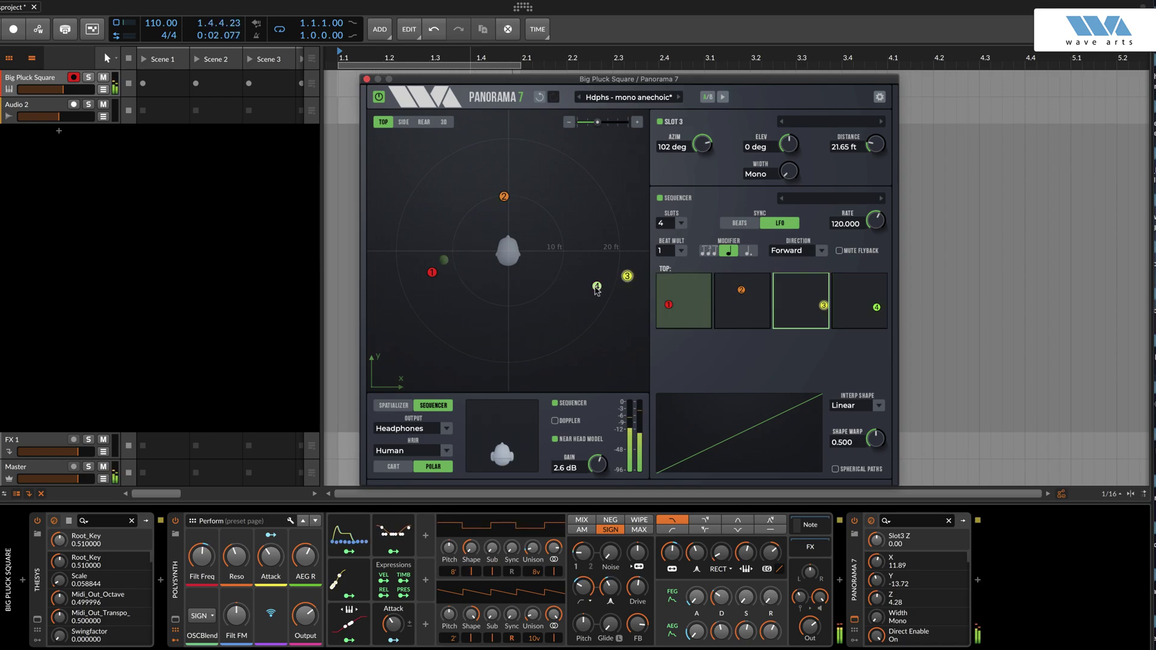
{"action": "left_click_drag", "start_coordinate": [597, 290], "coordinate": [505, 346]}
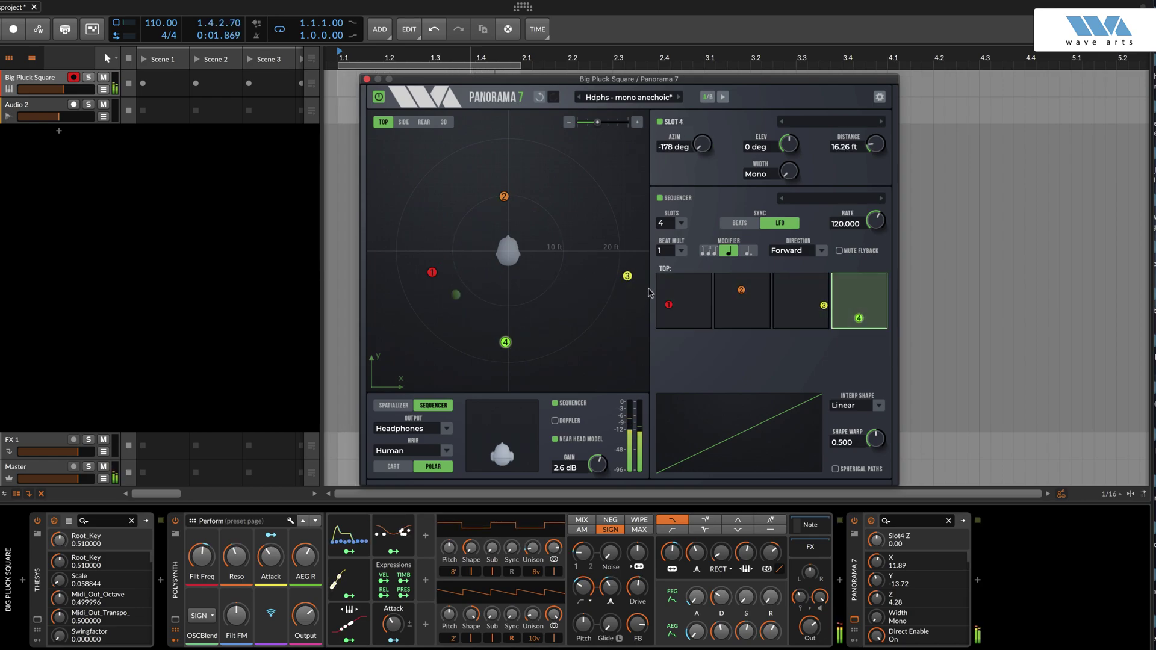
{"action": "left_click_drag", "start_coordinate": [626, 276], "coordinate": [618, 251]}
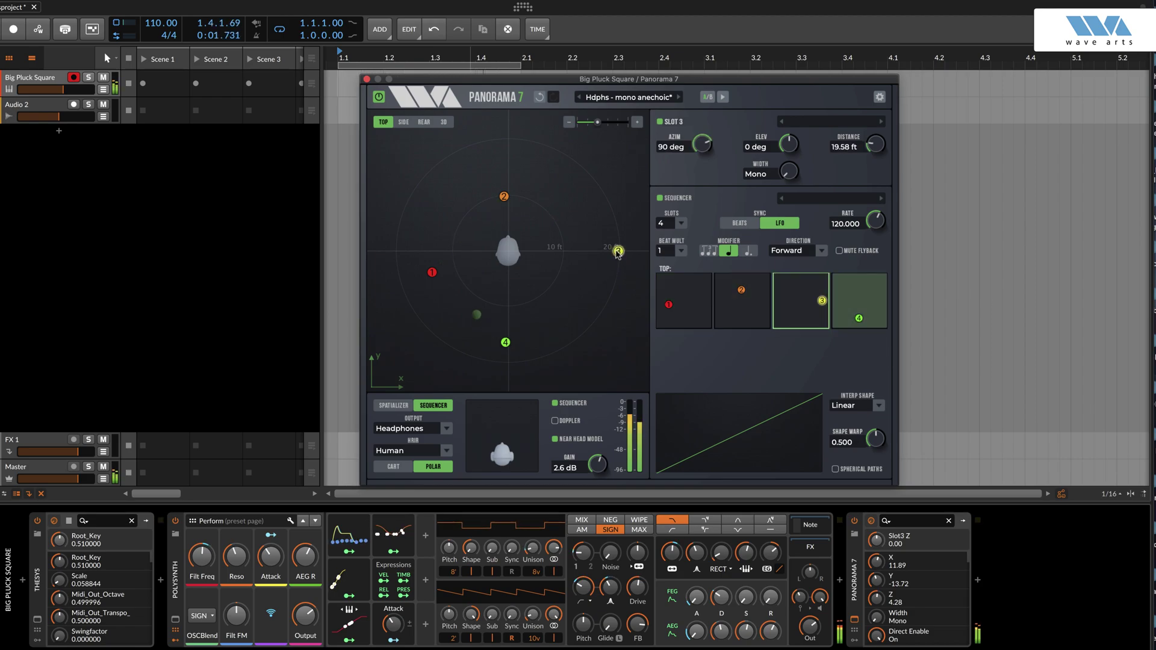
{"action": "left_click", "coordinate": [505, 343]}
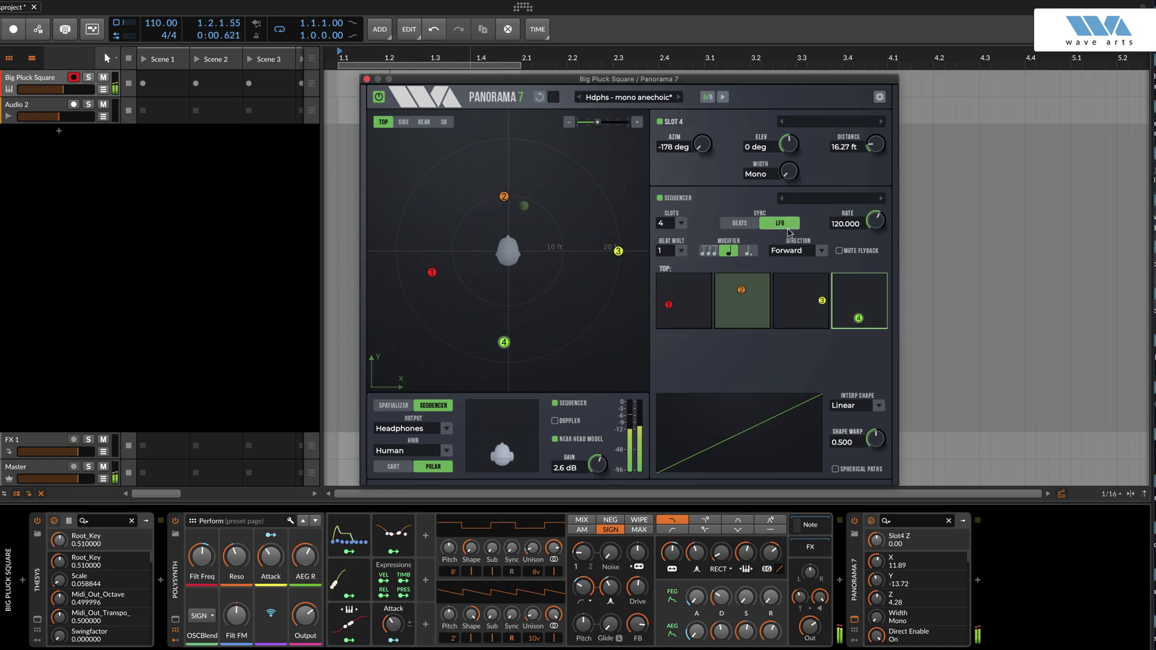
- Try Sync and Beat Mult options, moving waypoint 4 lower right and waypoint 1 to 159°, 10.21 ft
{"action": "left_click", "coordinate": [738, 224]}
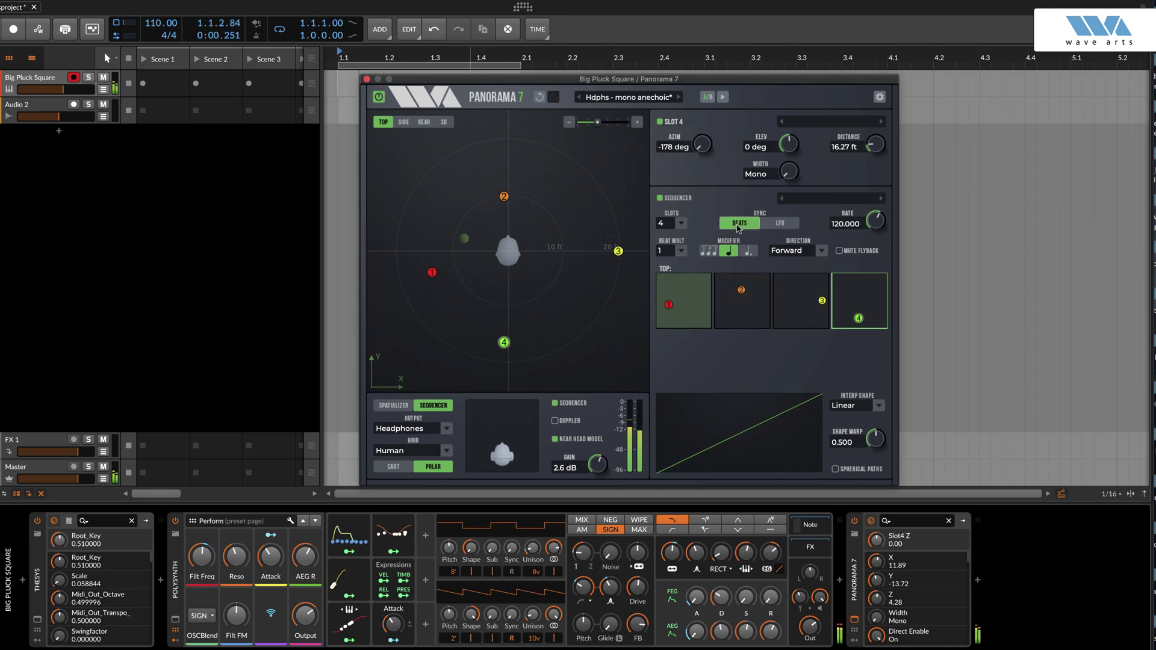
{"action": "left_click", "coordinate": [779, 223]}
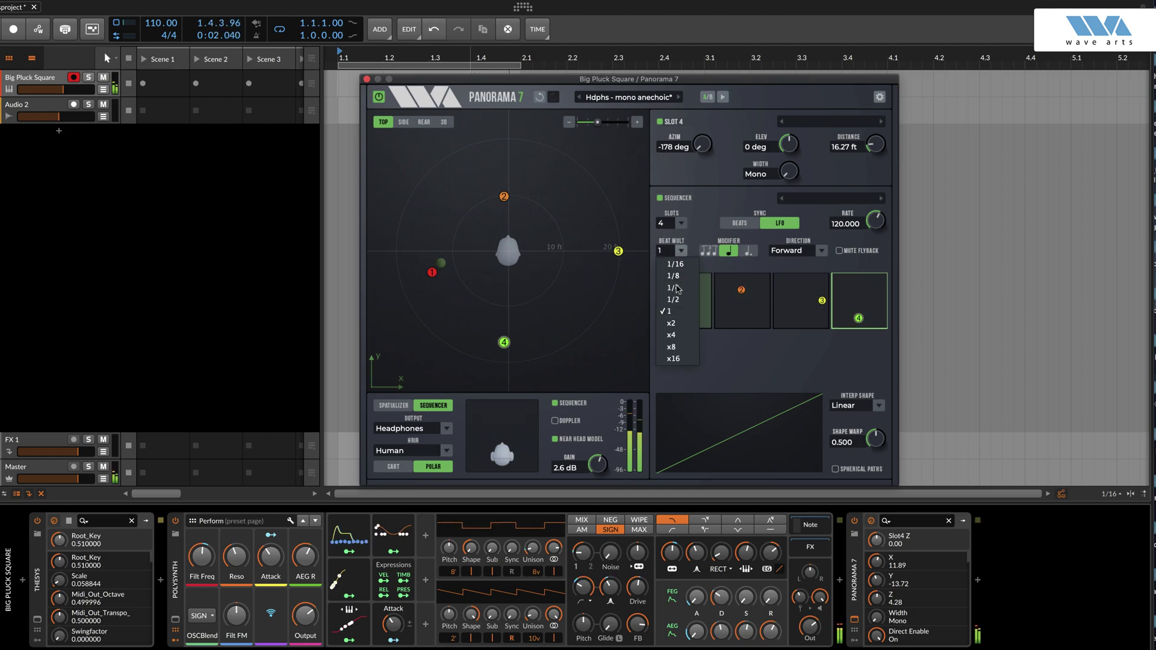
{"action": "left_click", "coordinate": [676, 299]}
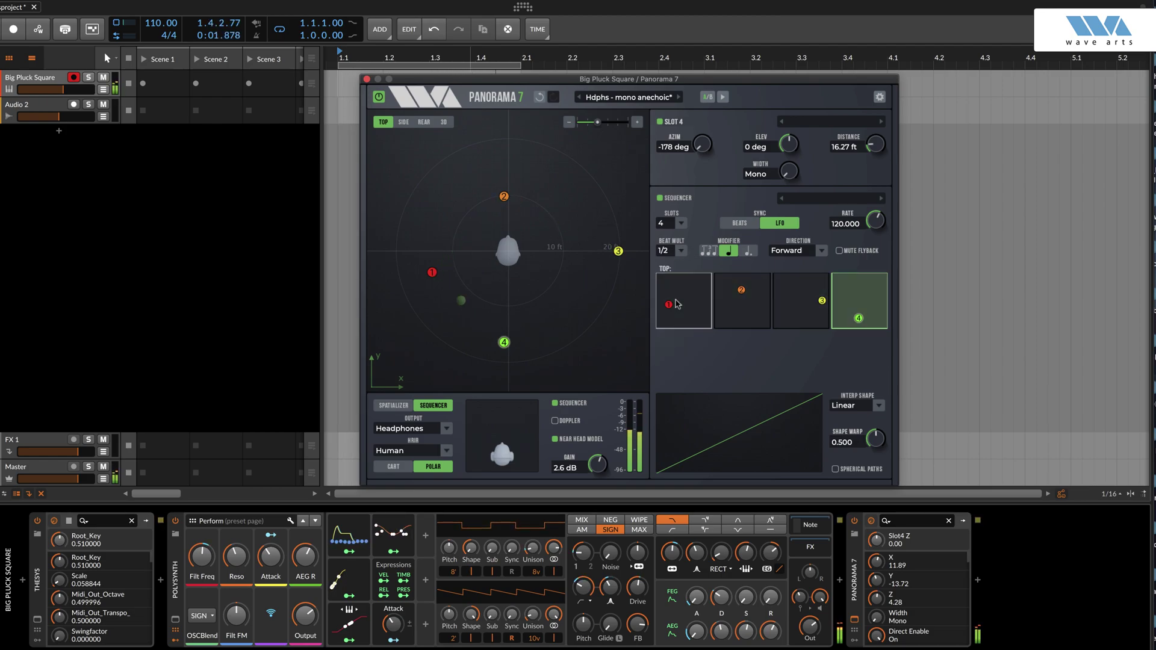
{"action": "left_click", "coordinate": [671, 251]}
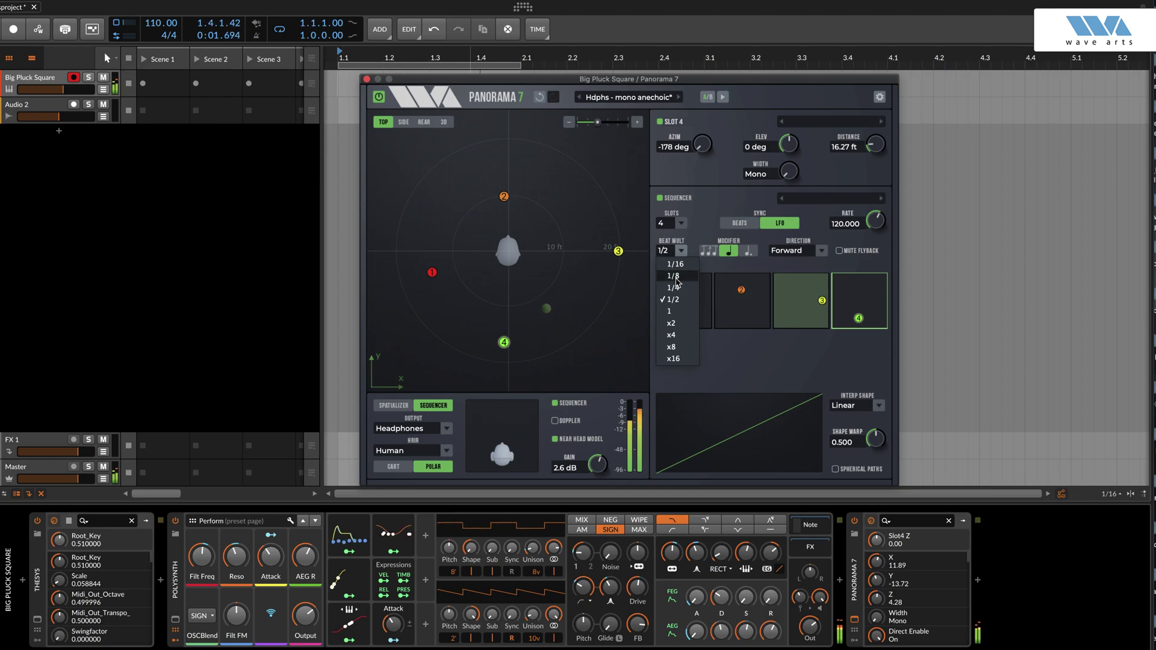
{"action": "left_click", "coordinate": [678, 283]}
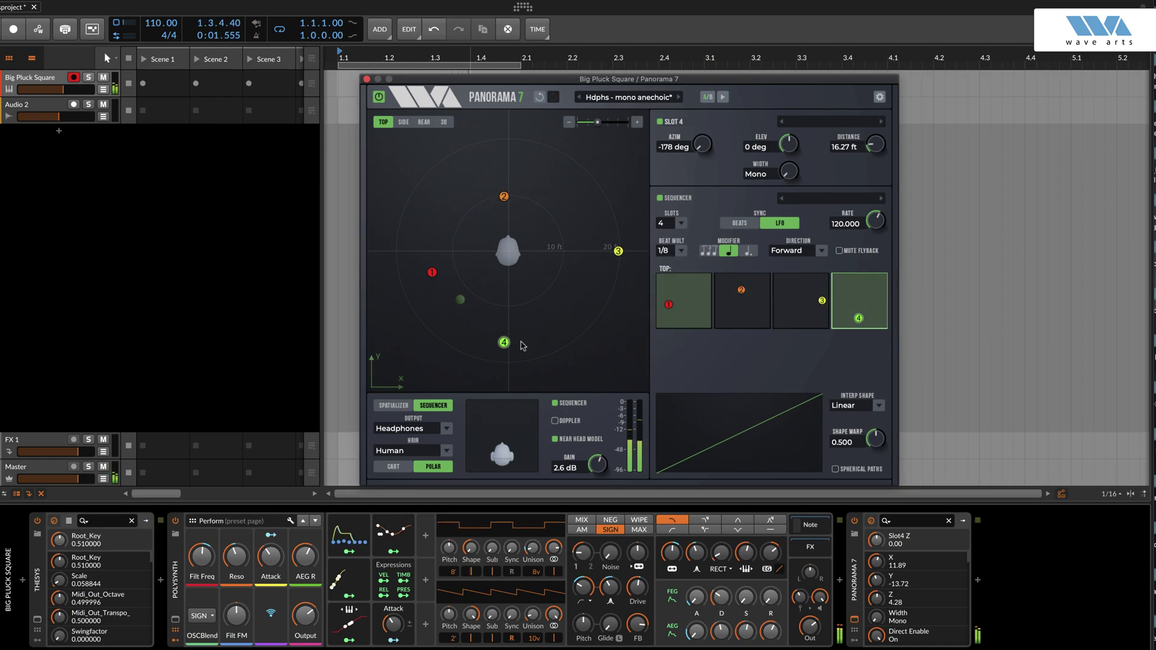
{"action": "left_click_drag", "start_coordinate": [512, 345], "coordinate": [583, 340]}
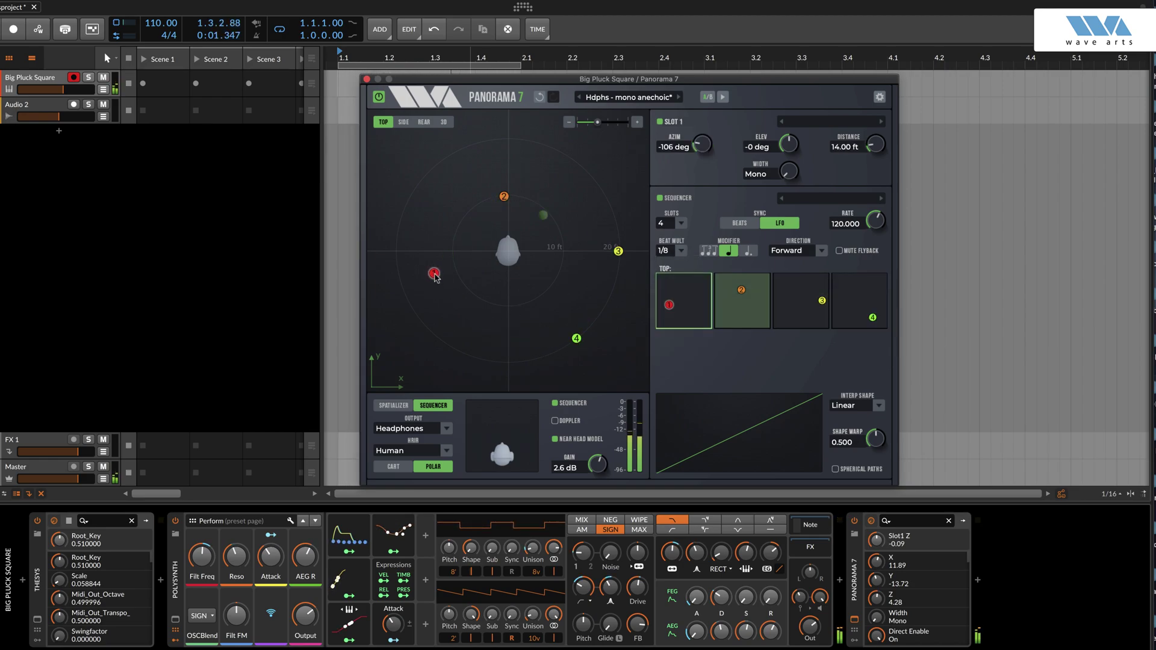
{"action": "left_click_drag", "start_coordinate": [502, 298], "coordinate": [526, 306]}
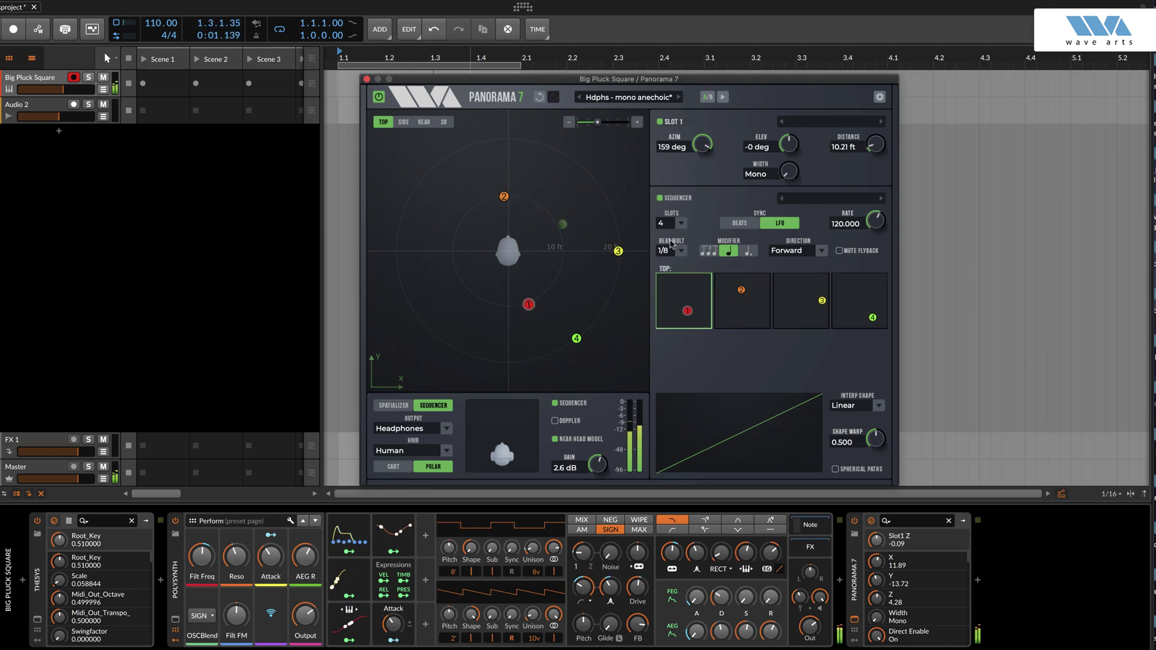
- Set Beat Mult to 1/2, sync to Beats, and nudge waypoint 2 toward the front right
{"action": "left_click", "coordinate": [680, 251]}
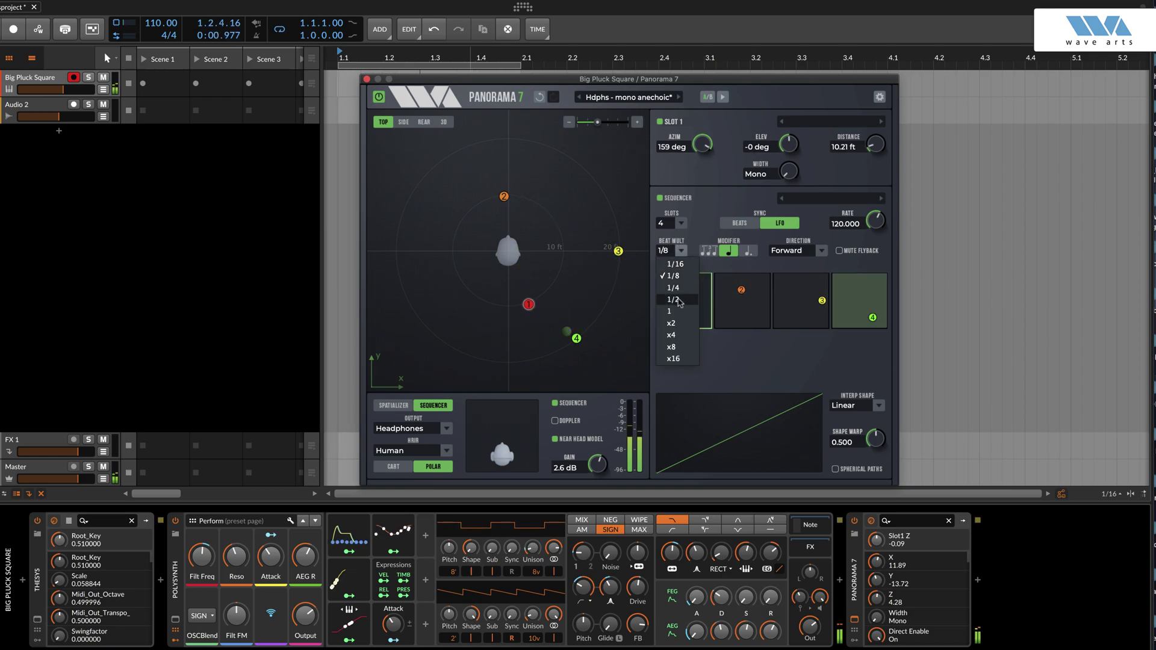
{"action": "left_click", "coordinate": [676, 299]}
{"action": "left_click", "coordinate": [740, 224]}
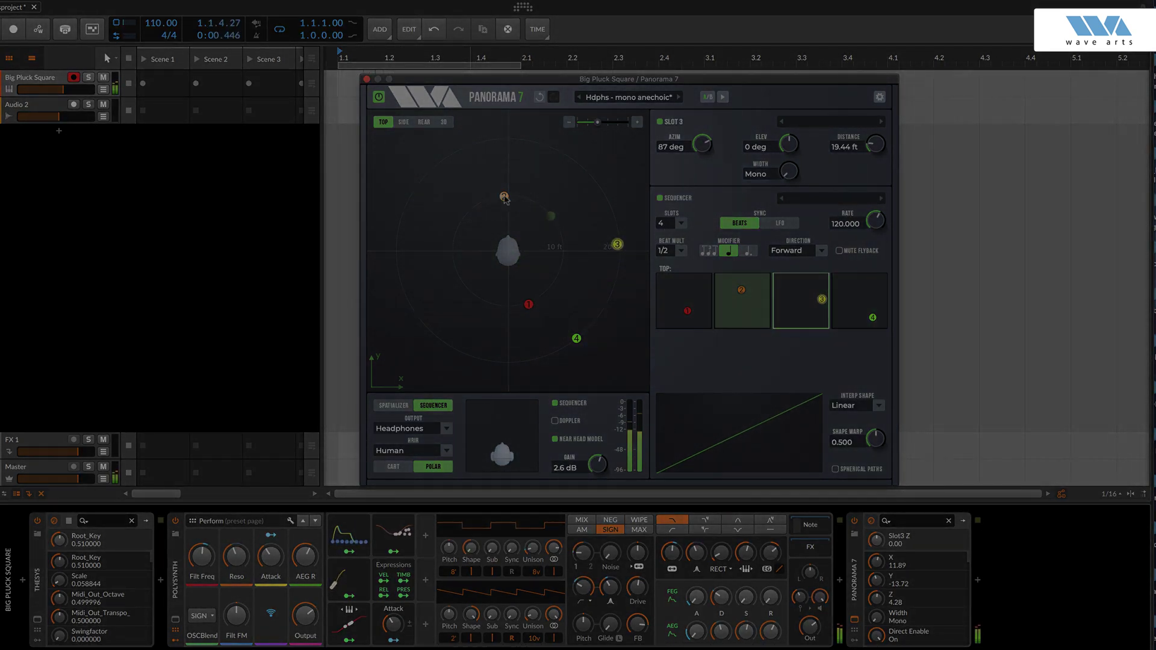
{"action": "left_click_drag", "start_coordinate": [504, 197], "coordinate": [541, 203]}
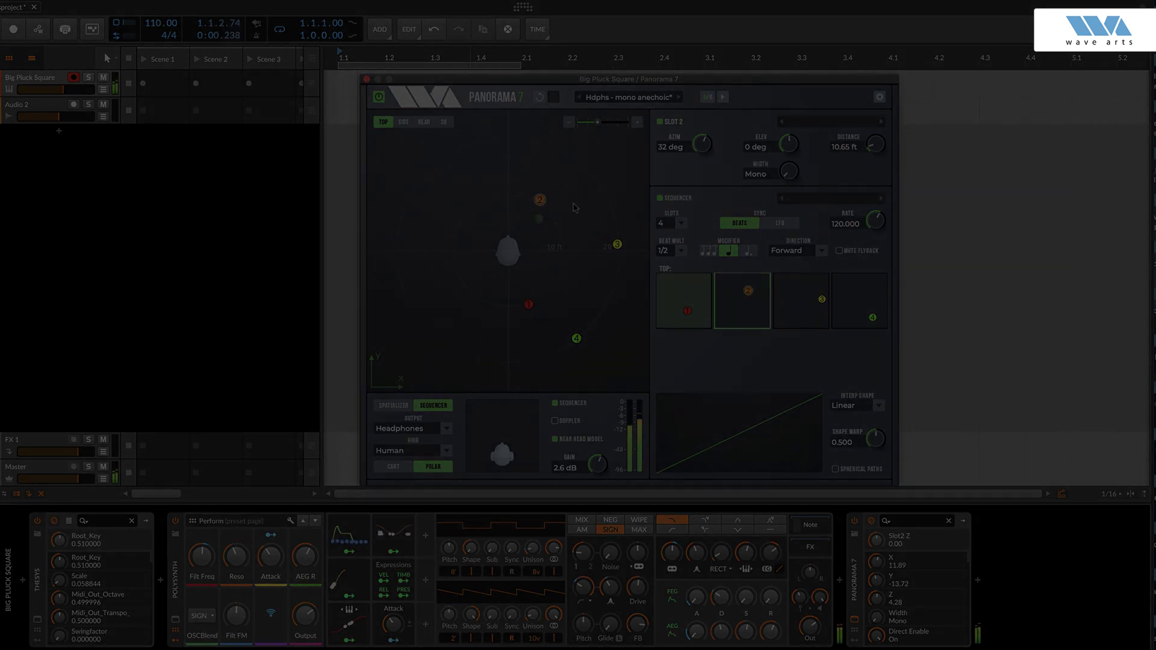